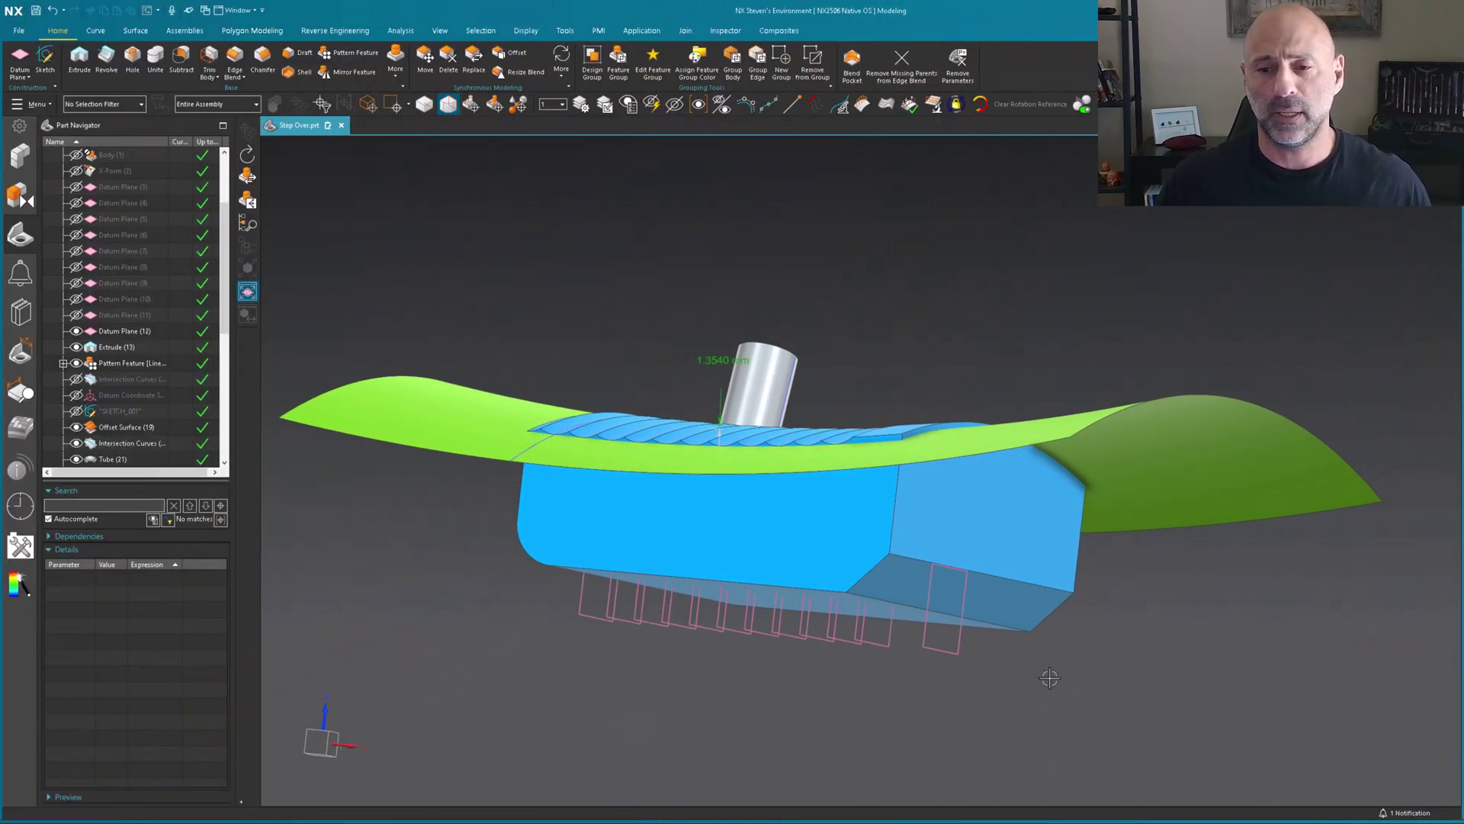
View the ribbed surface from an oblique top-down angle and pick a tube cut to identify it
middle_drag(1051, 685, 1118, 445)
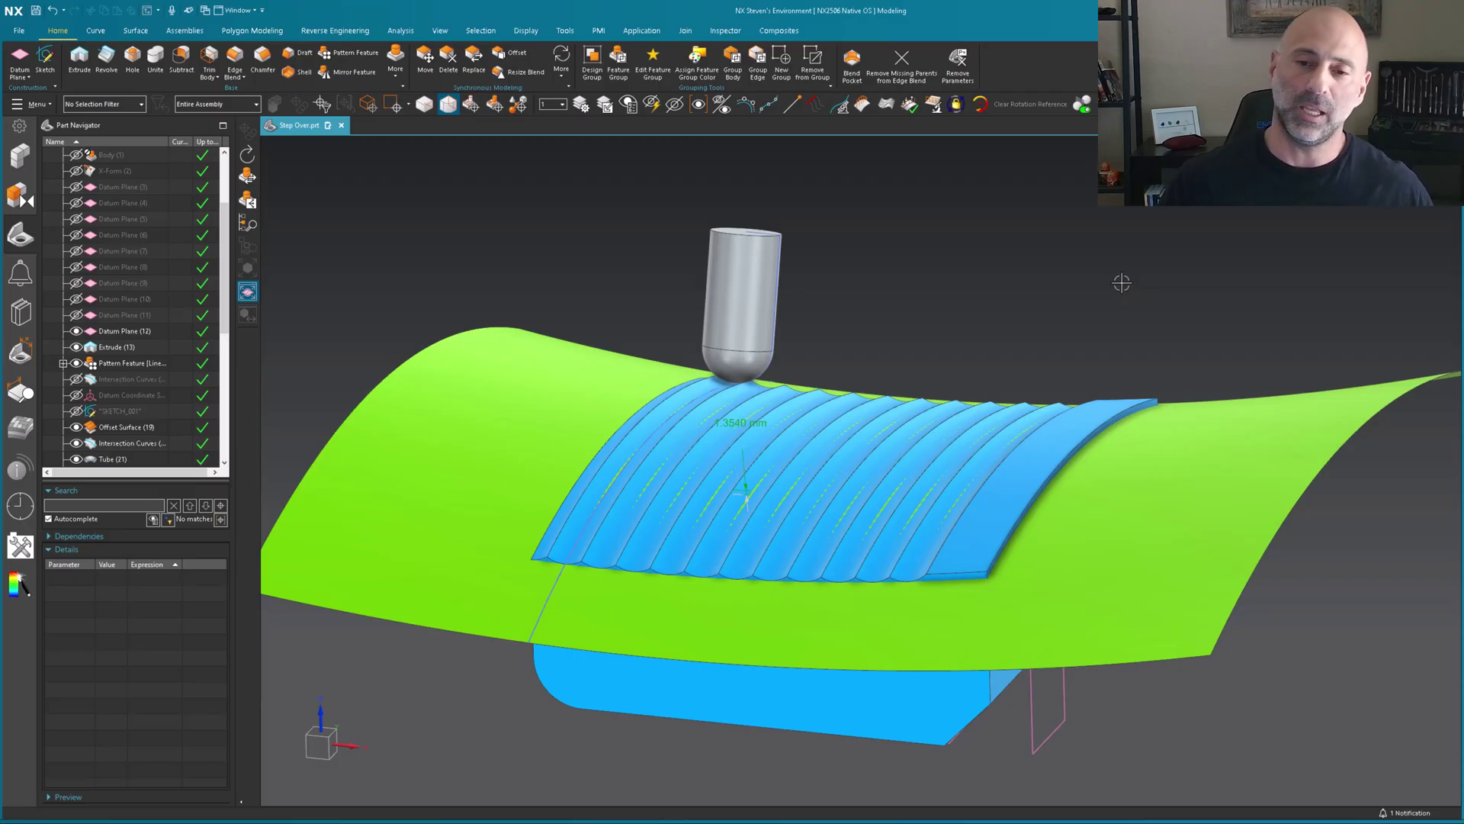
middle_drag(1121, 283, 997, 219)
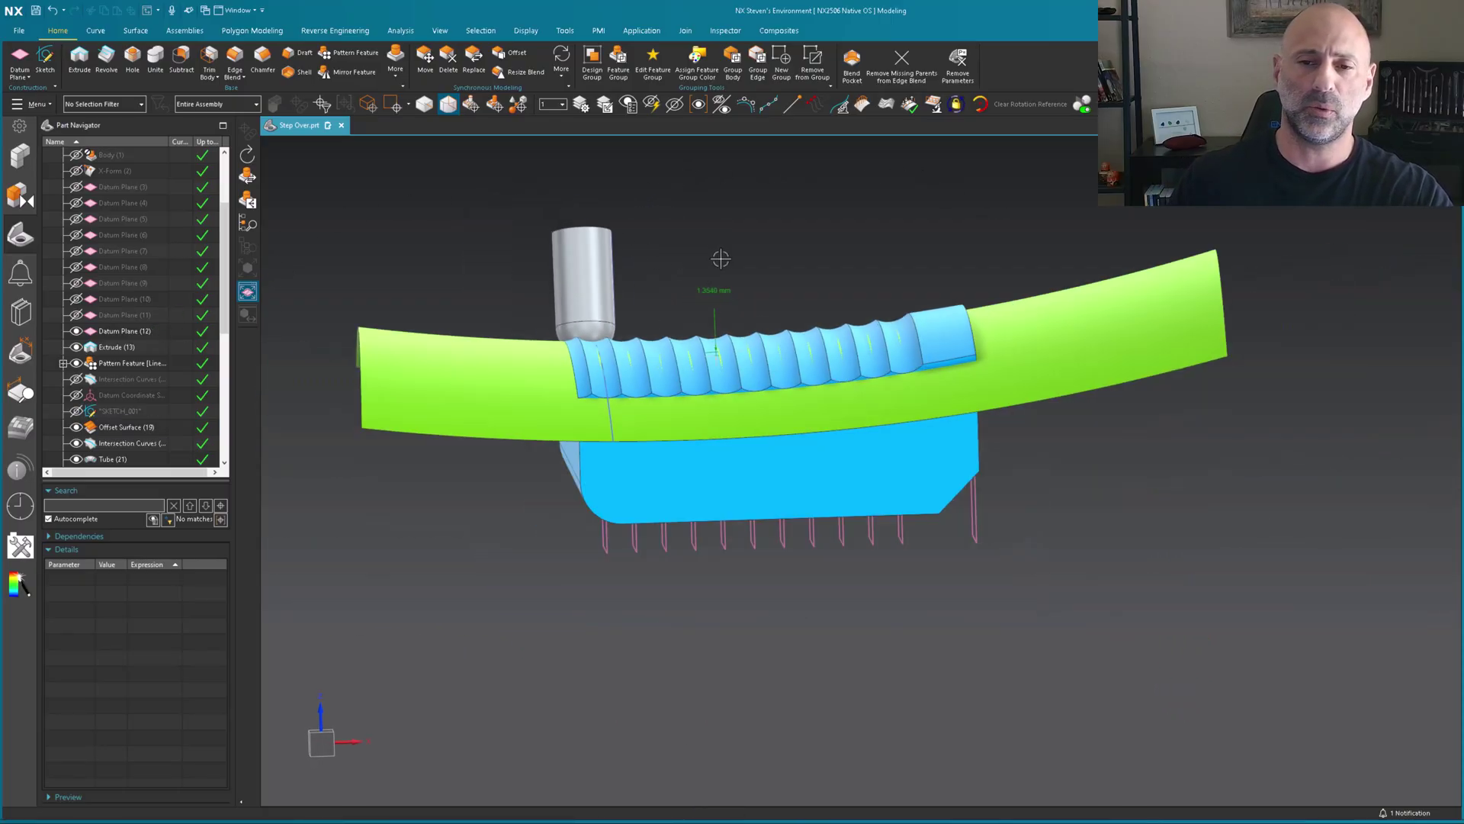
middle_drag(707, 271, 789, 352)
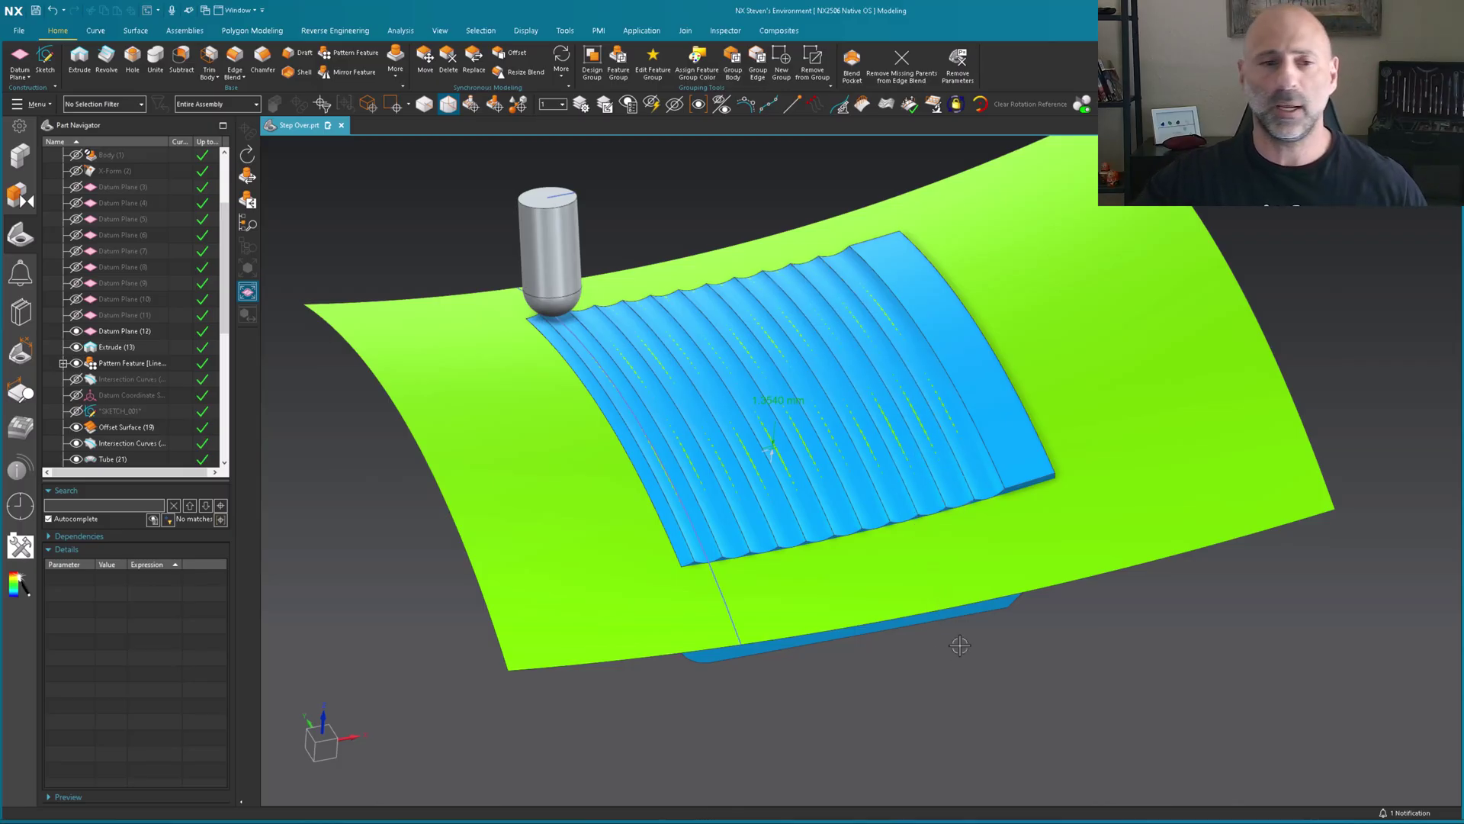
click(691, 398)
scroll(183, 354, down, 2)
scroll(183, 355, down, 3)
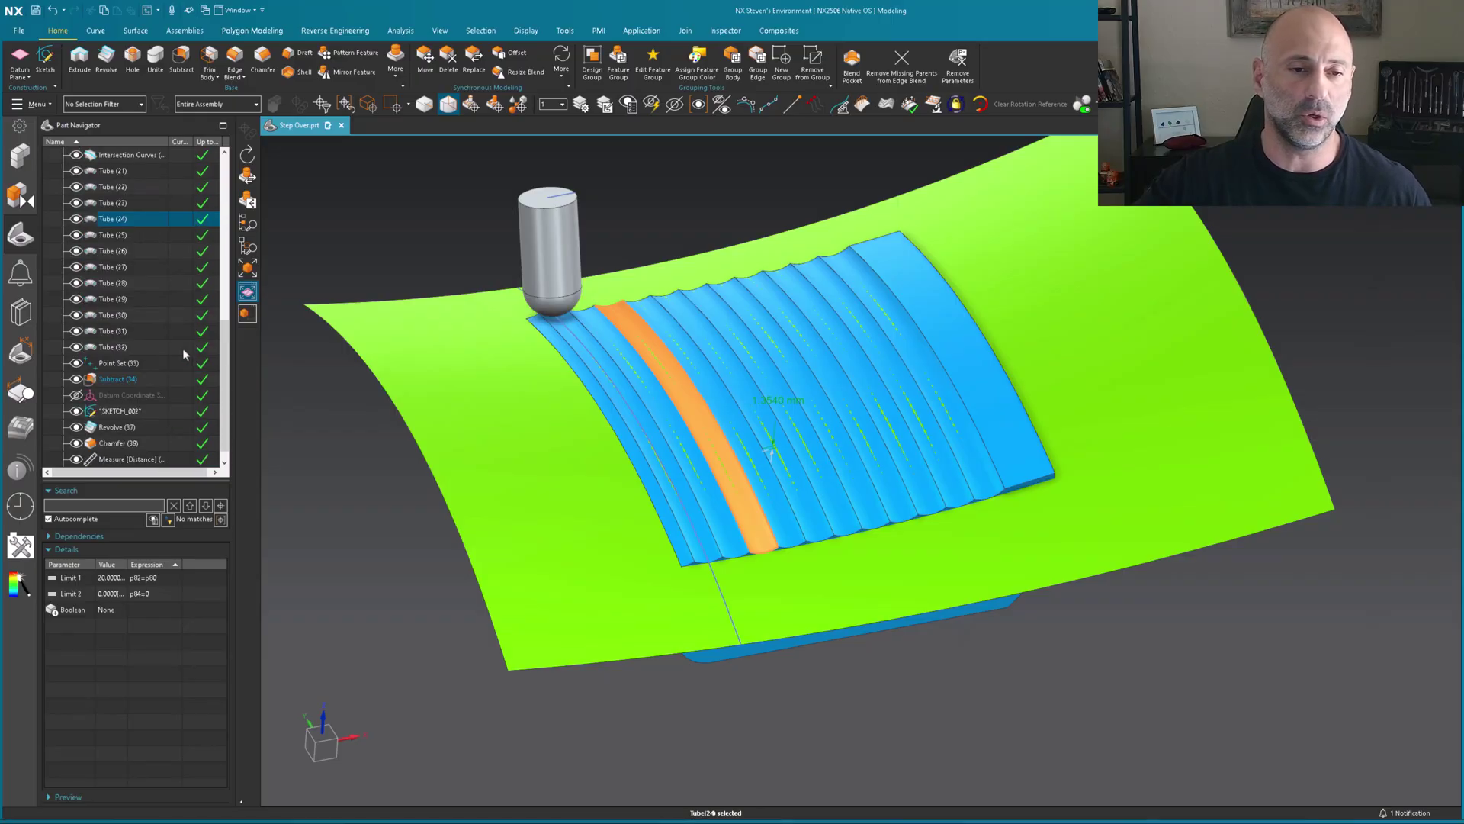
key(Escape)
Make Point Set (33), Subtract (34), then Revolve (37) current in the Part Navigator
double_click(177, 363)
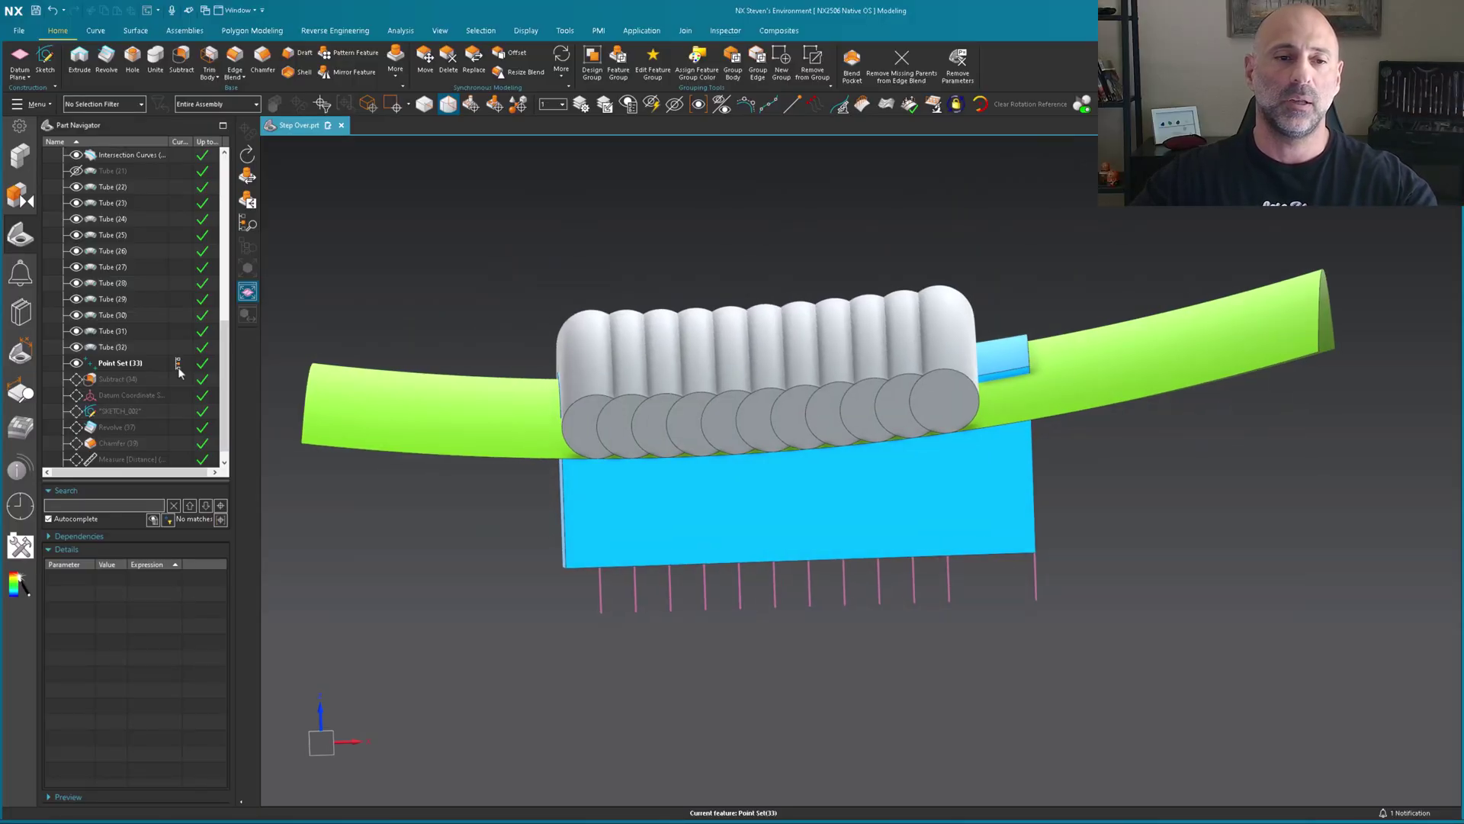
double_click(177, 385)
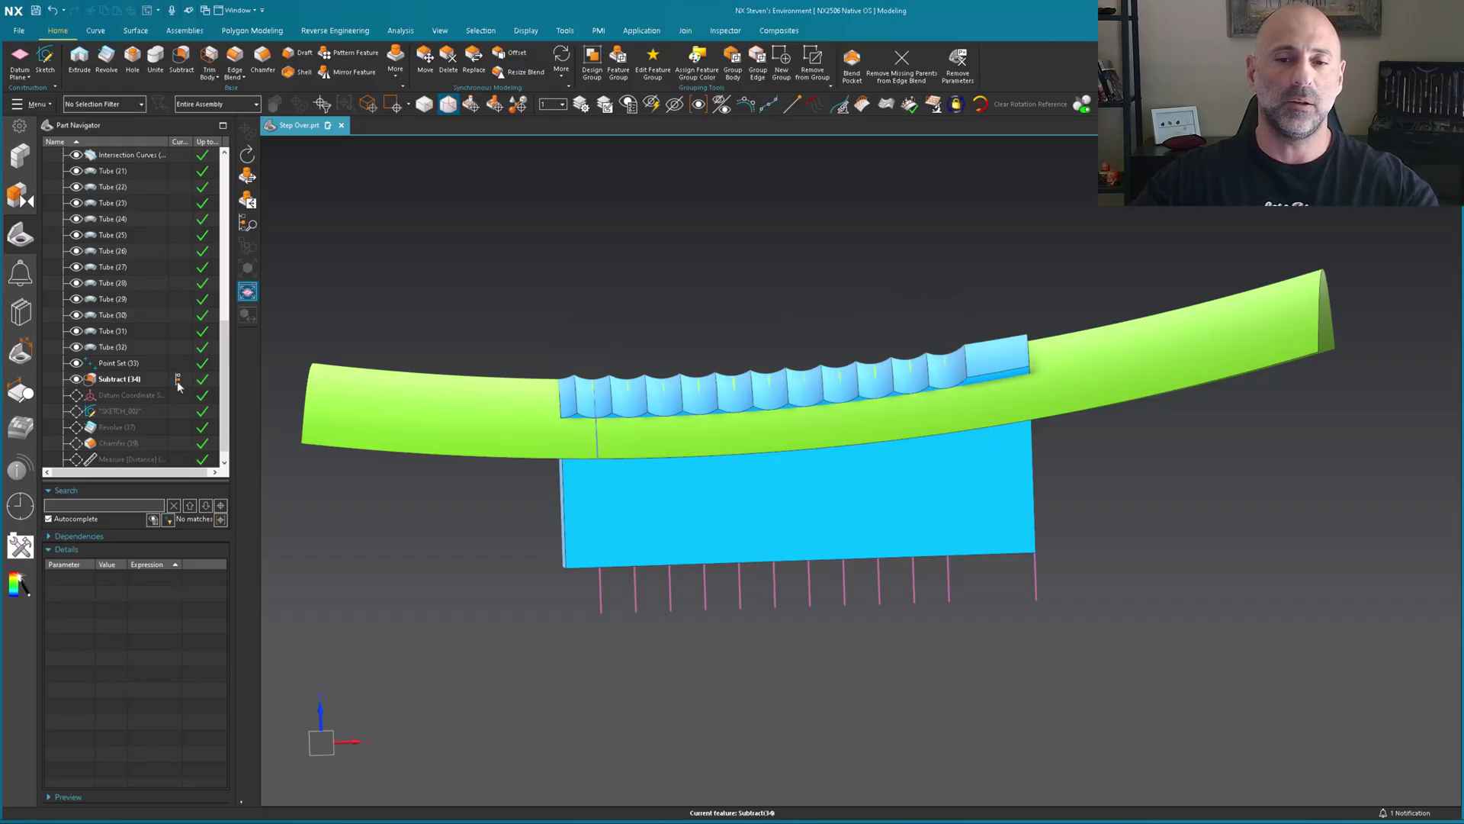
double_click(183, 432)
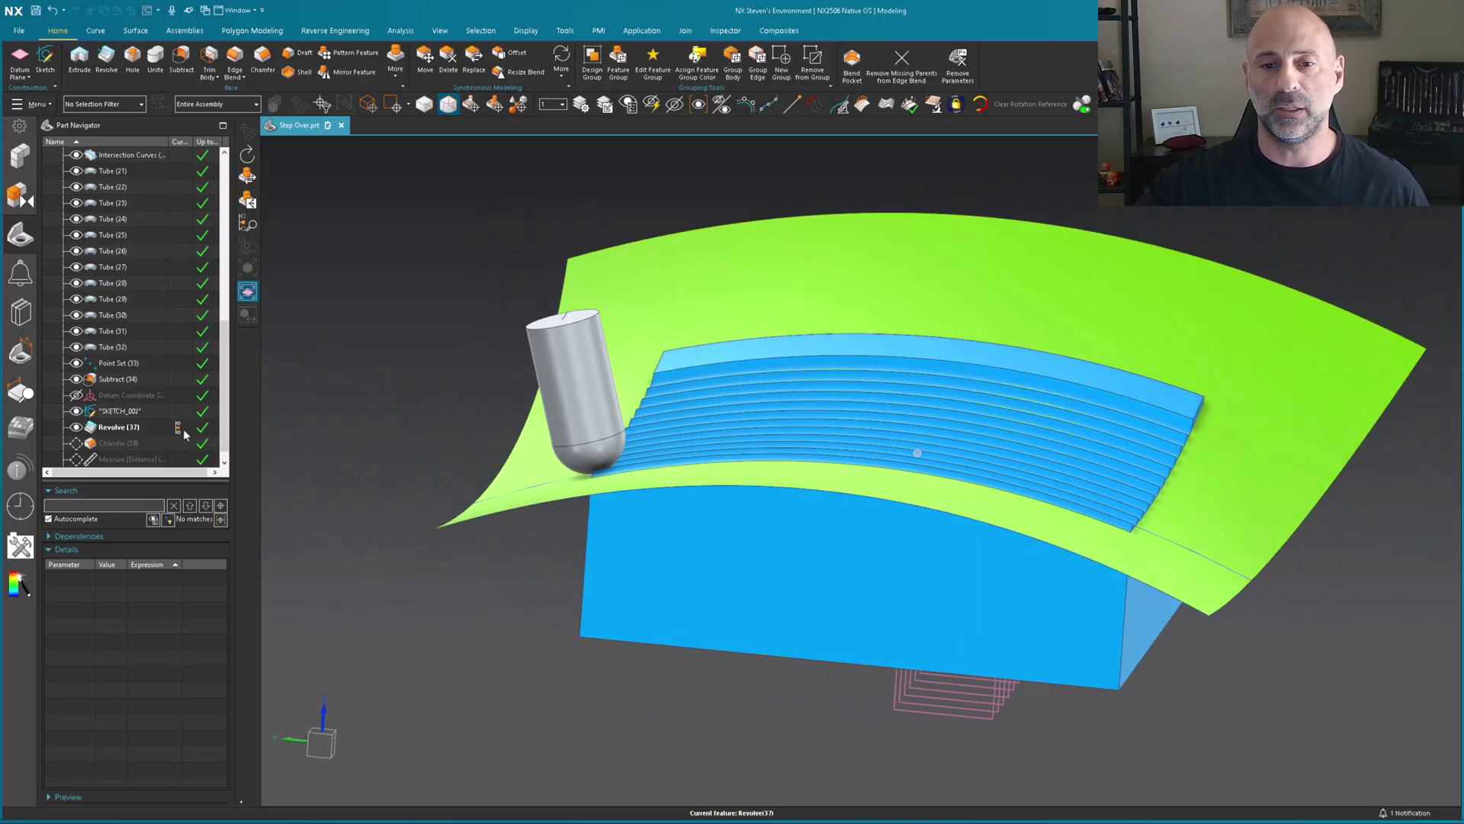
mouse_move(774, 415)
middle_down()
mouse_move(719, 362)
mouse_move(565, 456)
middle_up()
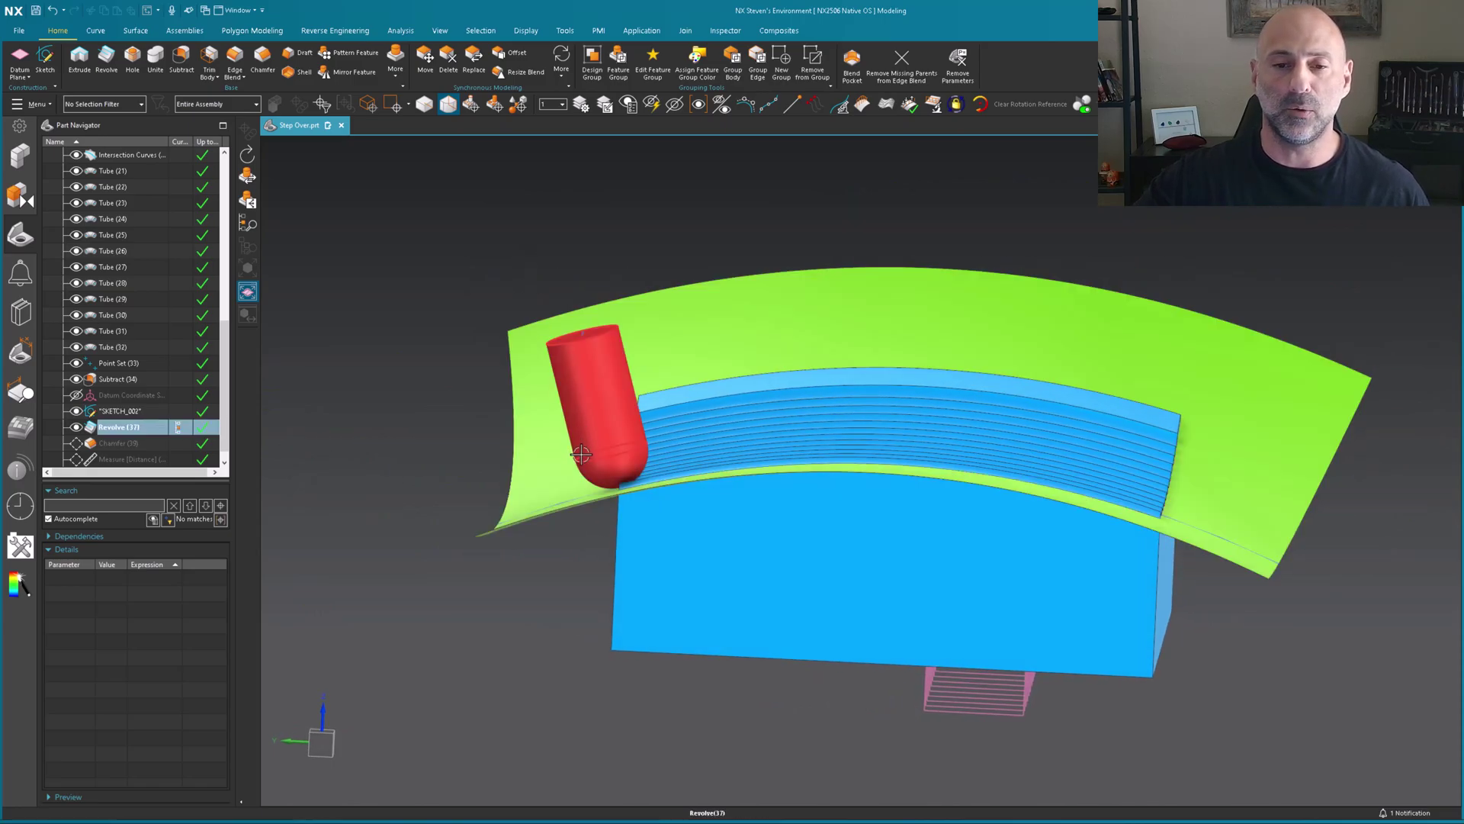
middle_drag(1282, 582, 652, 205)
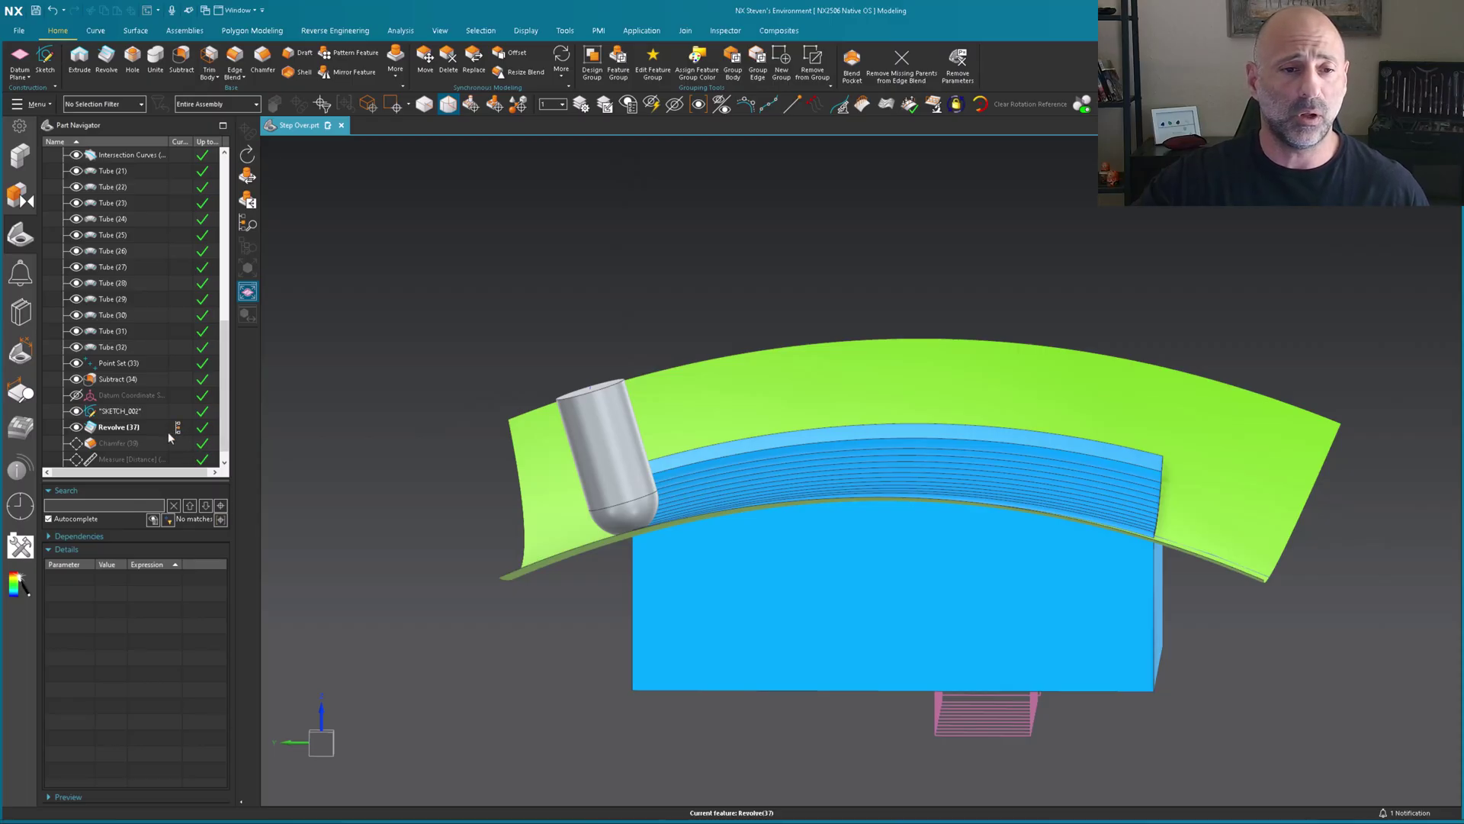
drag(177, 428, 183, 365)
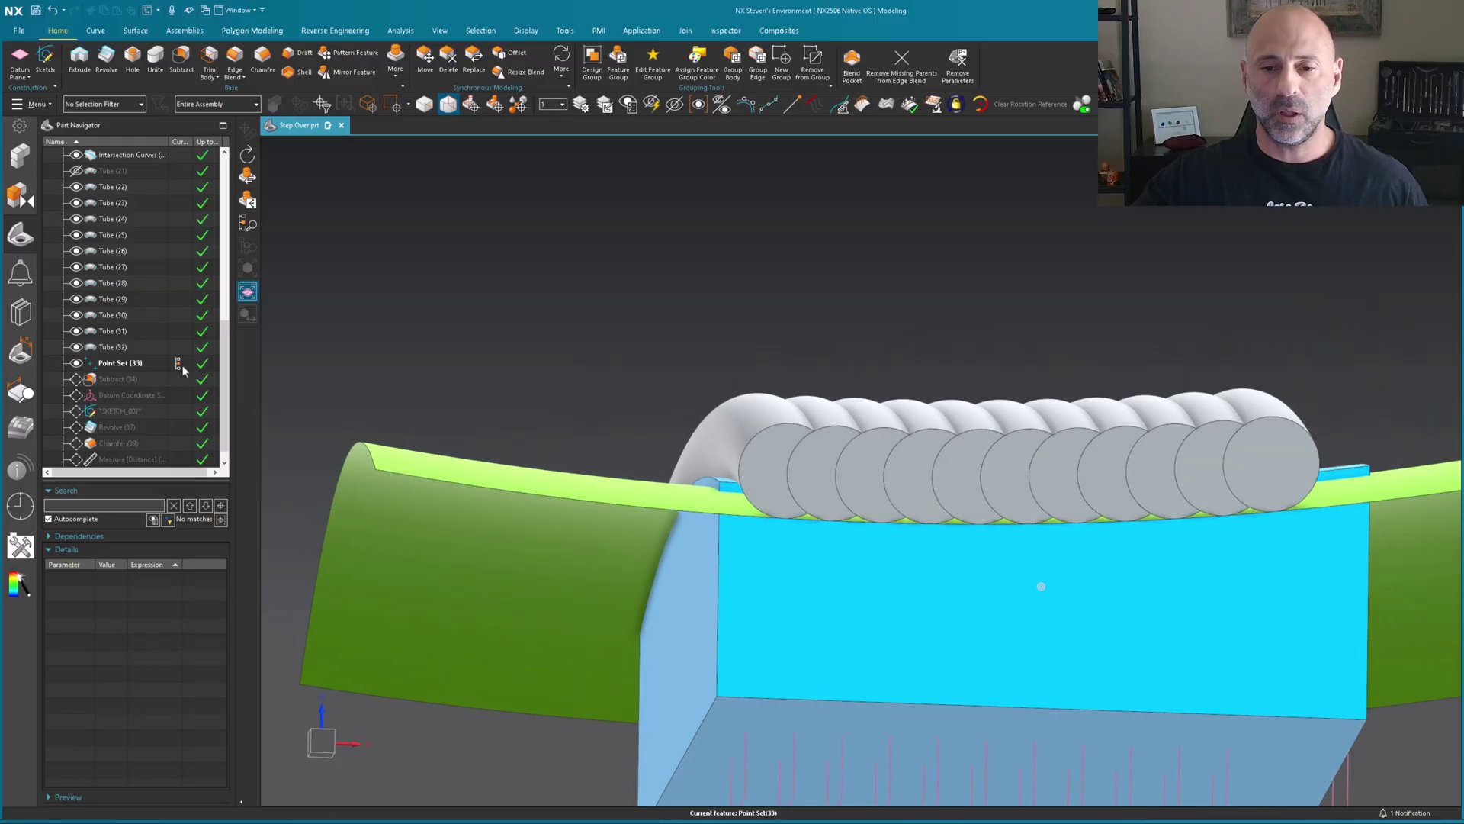
drag(181, 366, 180, 436)
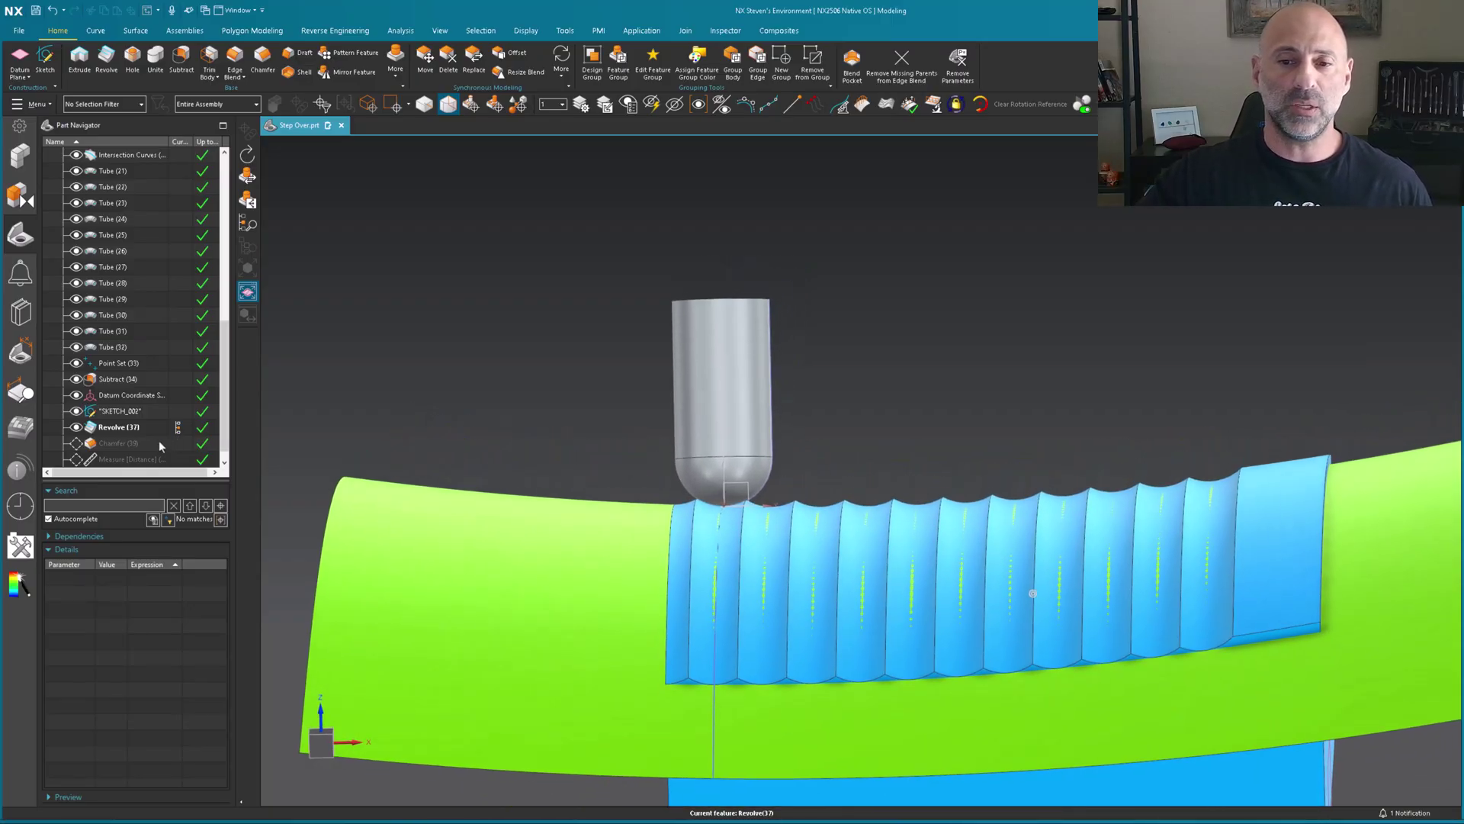
scroll(136, 247, up, 2)
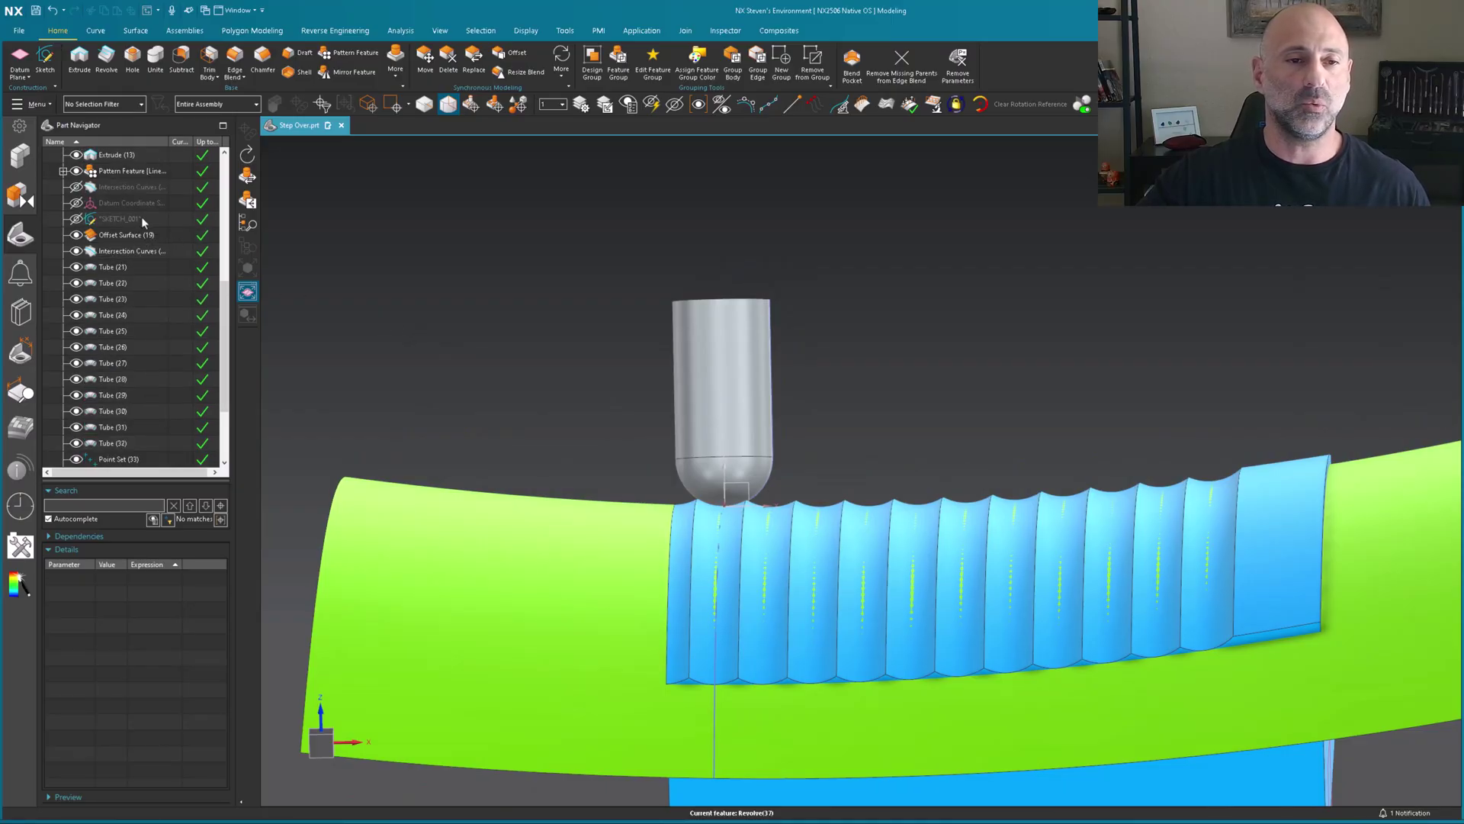
Select Pattern Feature (Linear) to show its direction values 12 and 10, tilting the view from above
click(131, 173)
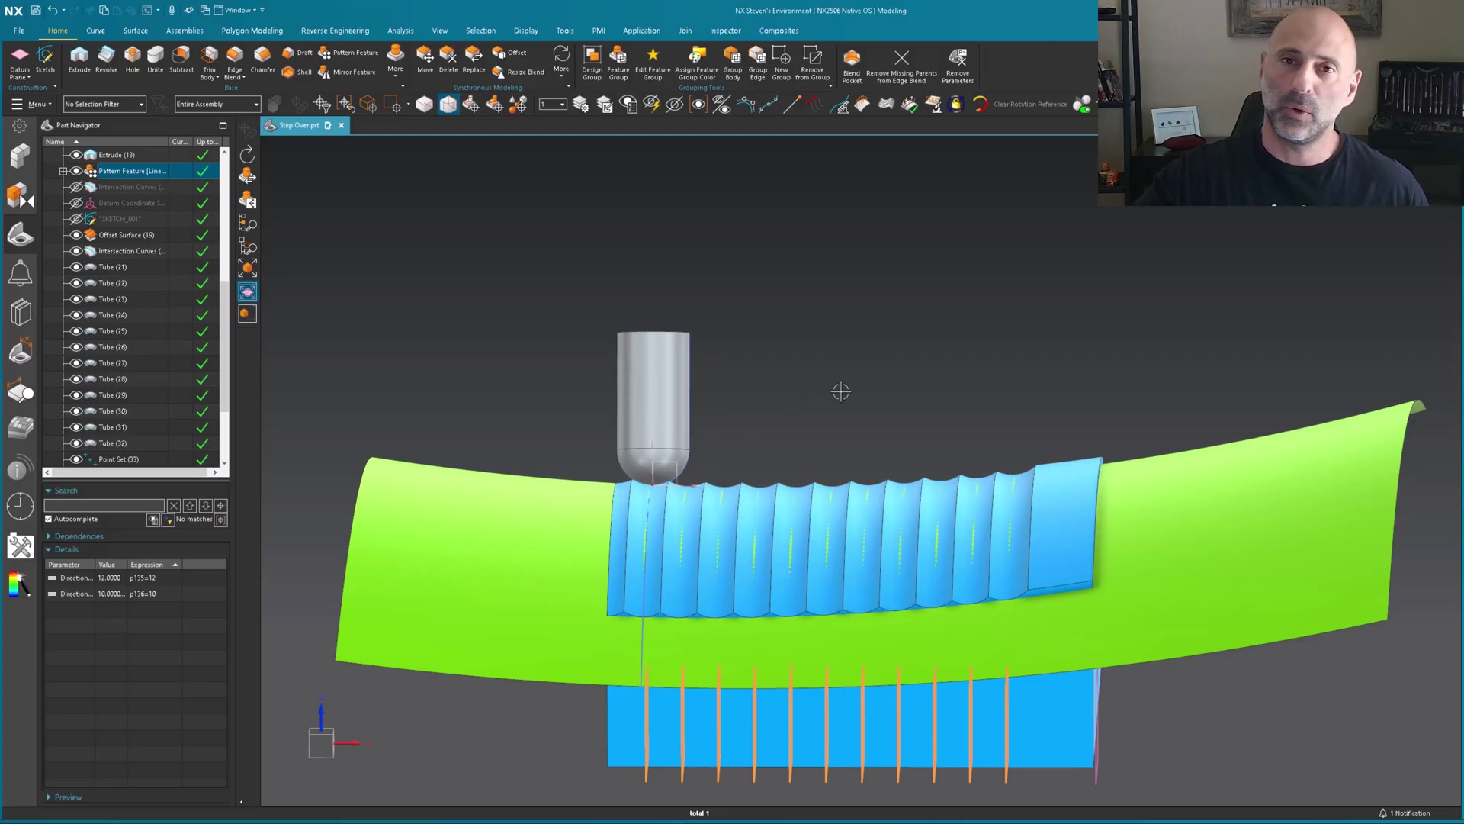
key(Up)
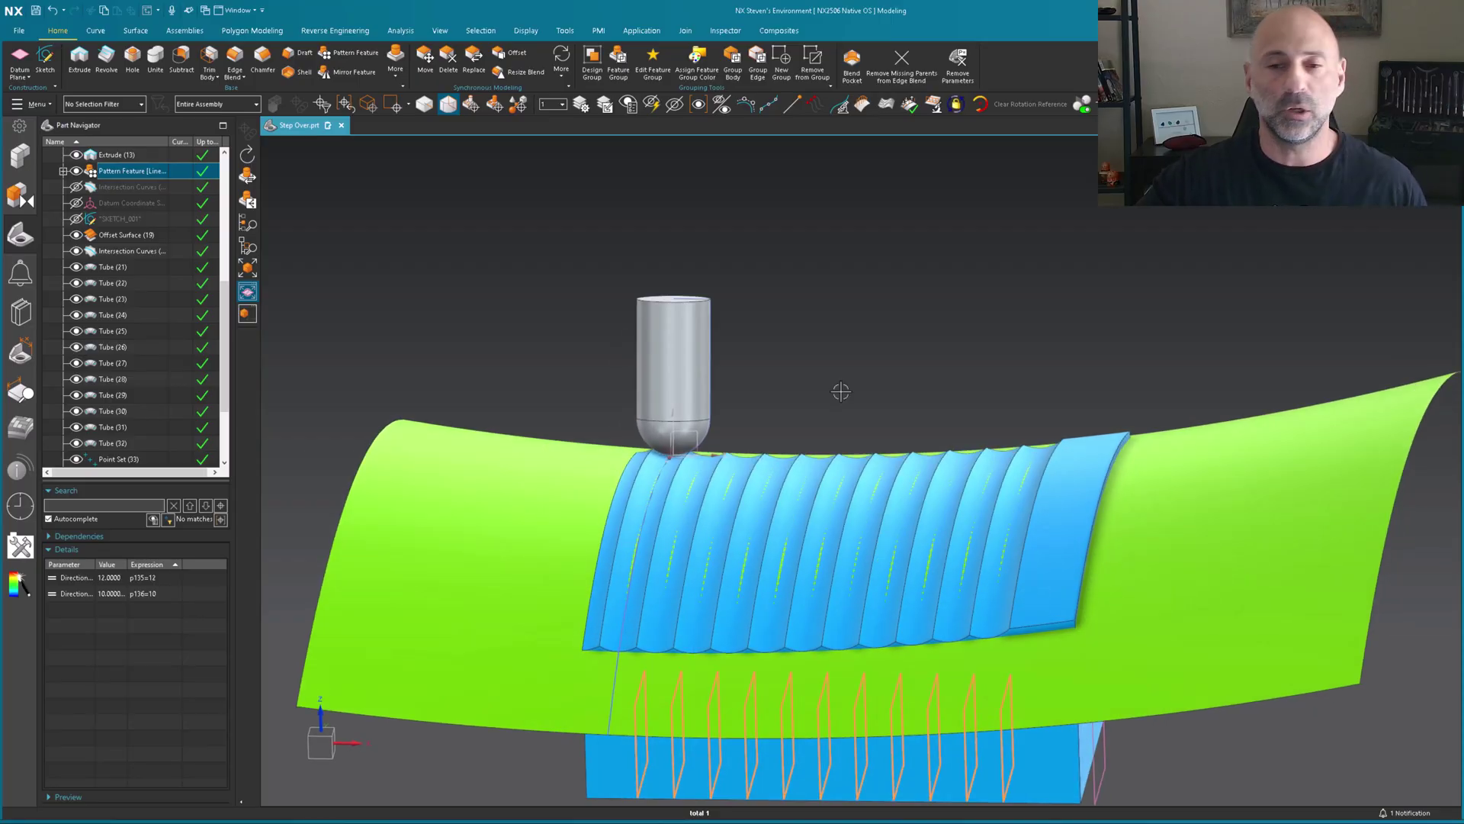
key(Up)
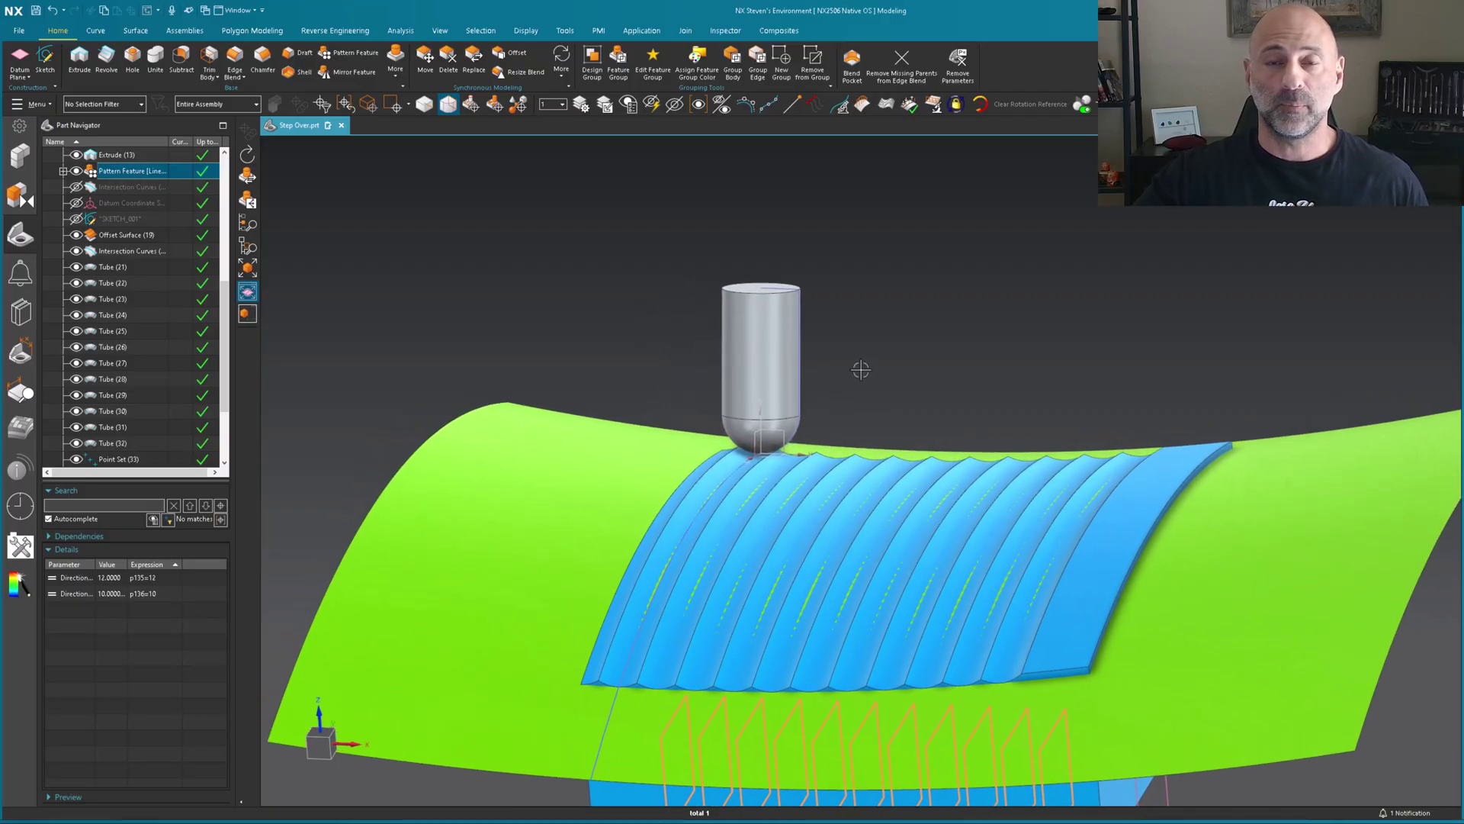
key(Up)
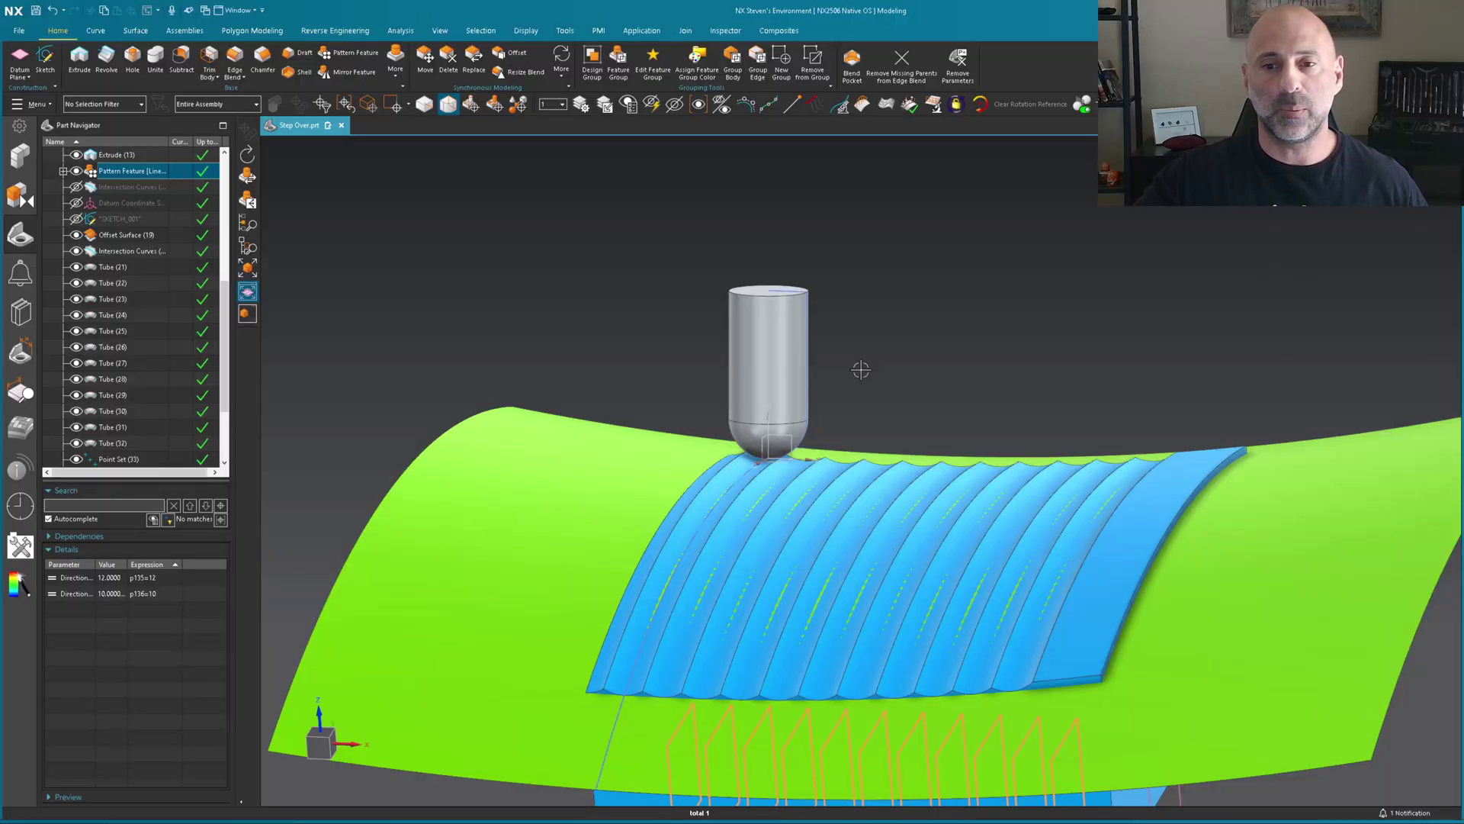
key(F8)
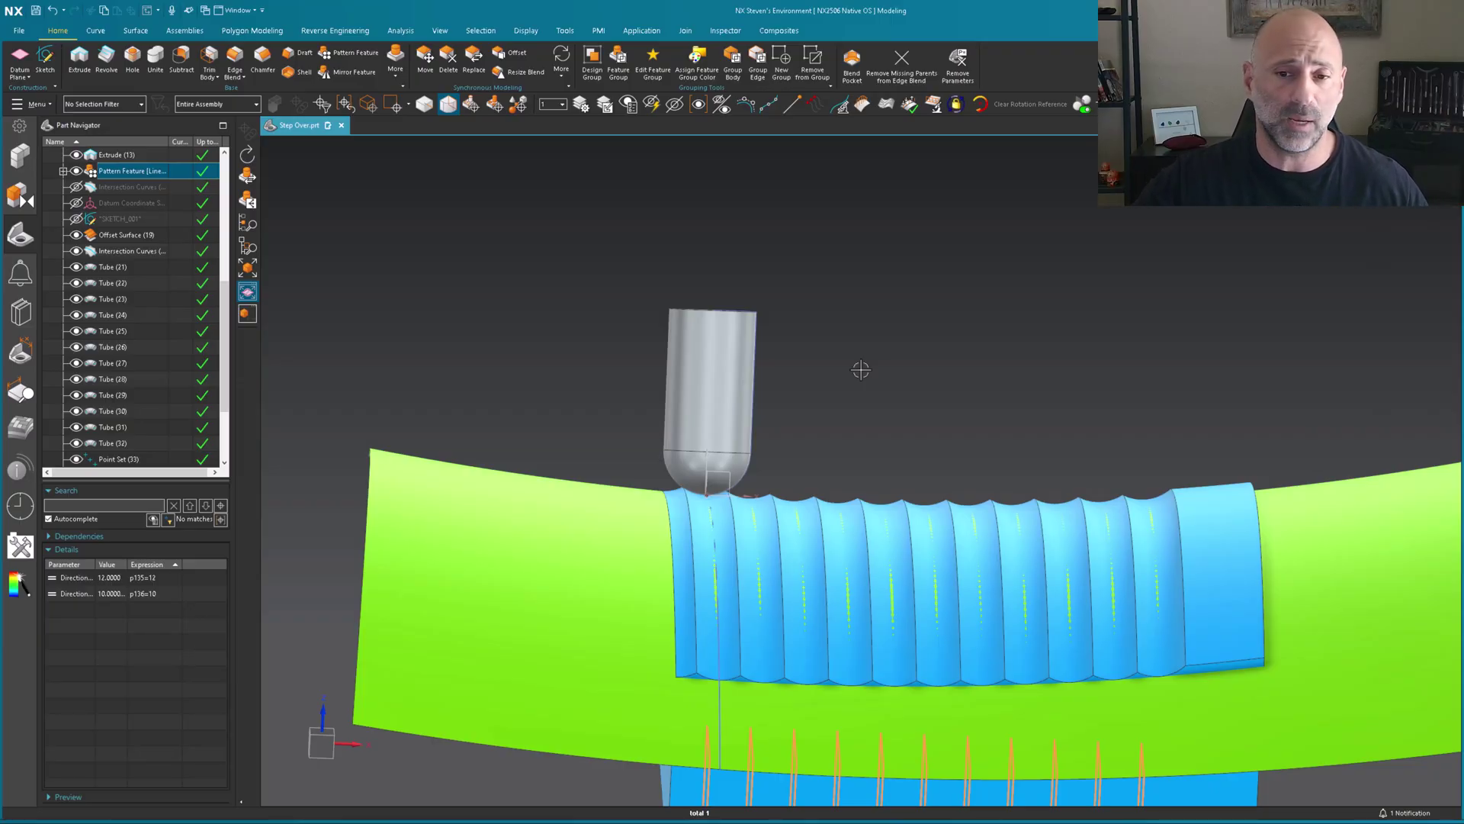
middle_drag(861, 369, 755, 321)
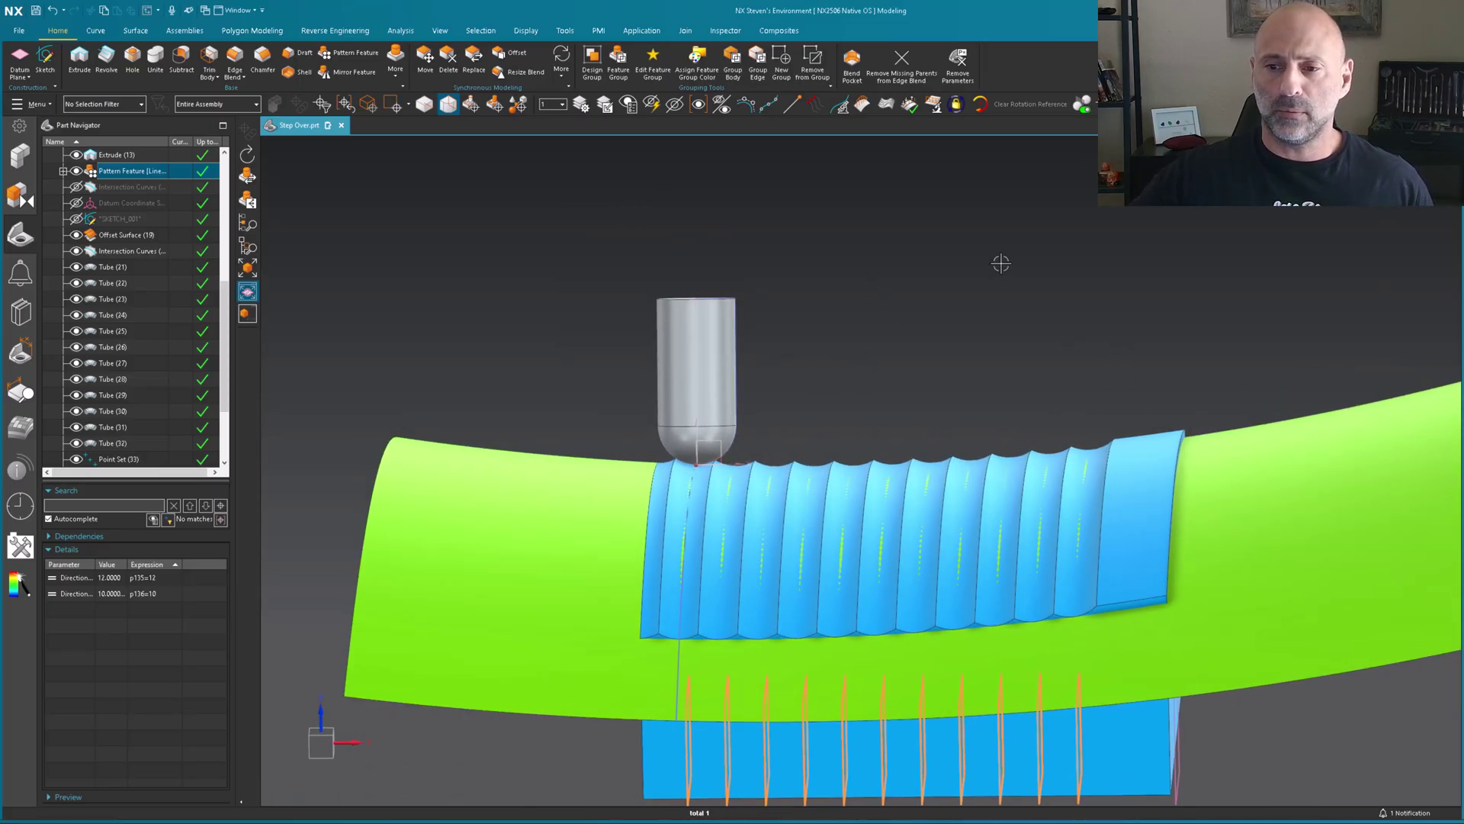
scroll(1000, 265, up, 2)
scroll(1000, 265, up, 2)
scroll(1000, 265, up, 2)
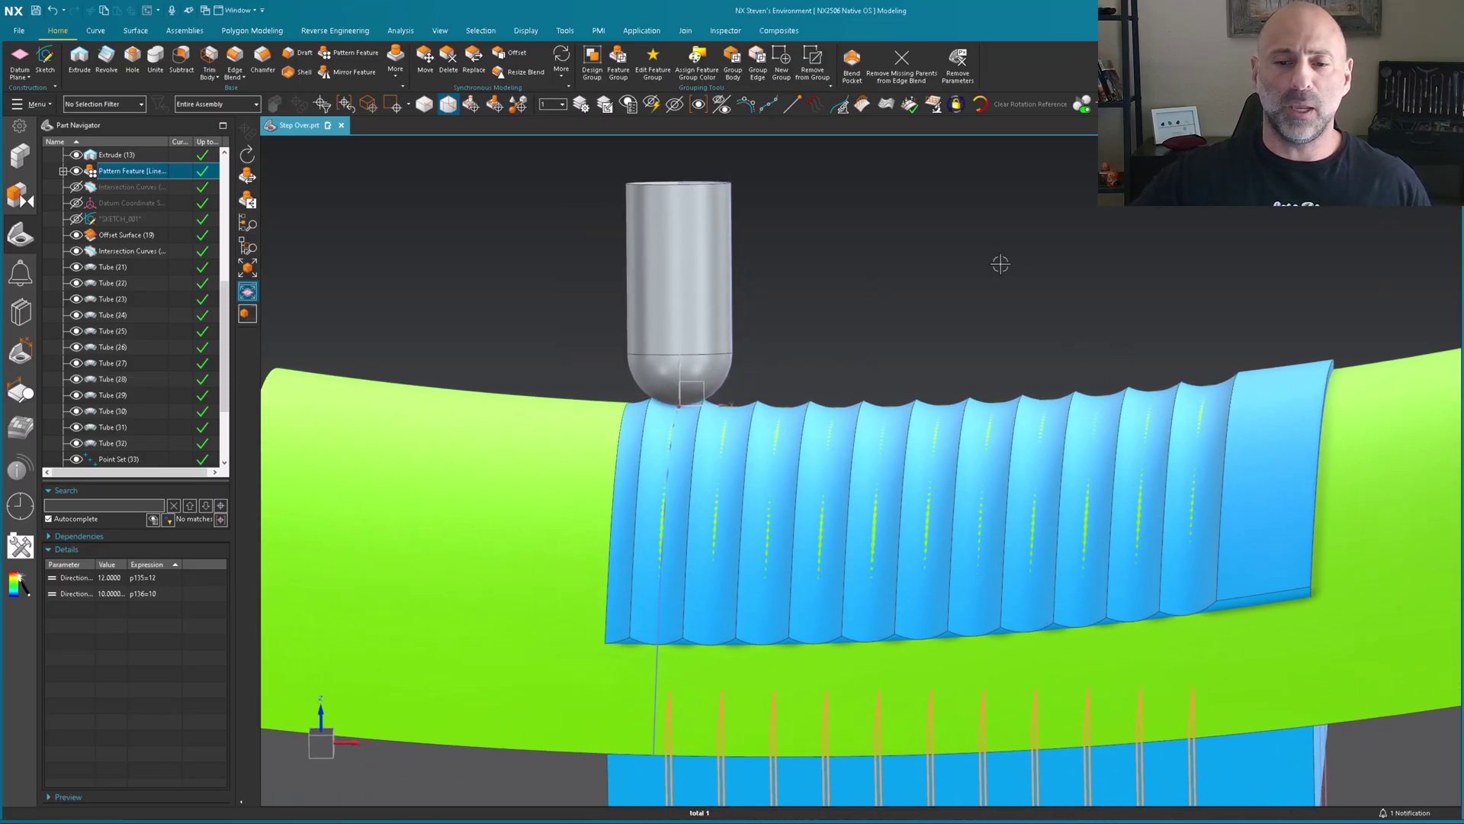
key(Escape)
middle_drag(997, 262, 891, 268)
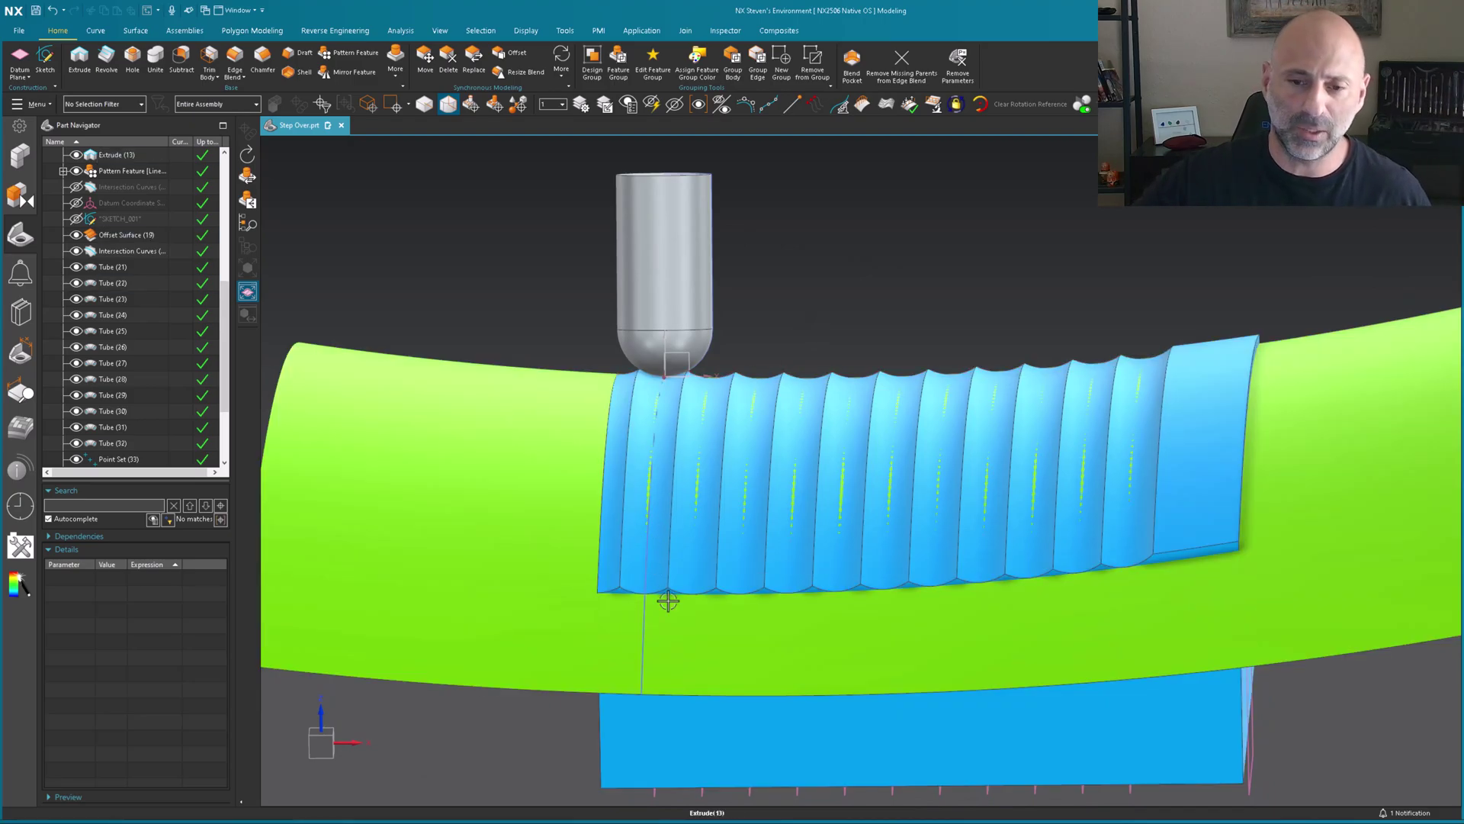
middle_drag(856, 351, 229, 382)
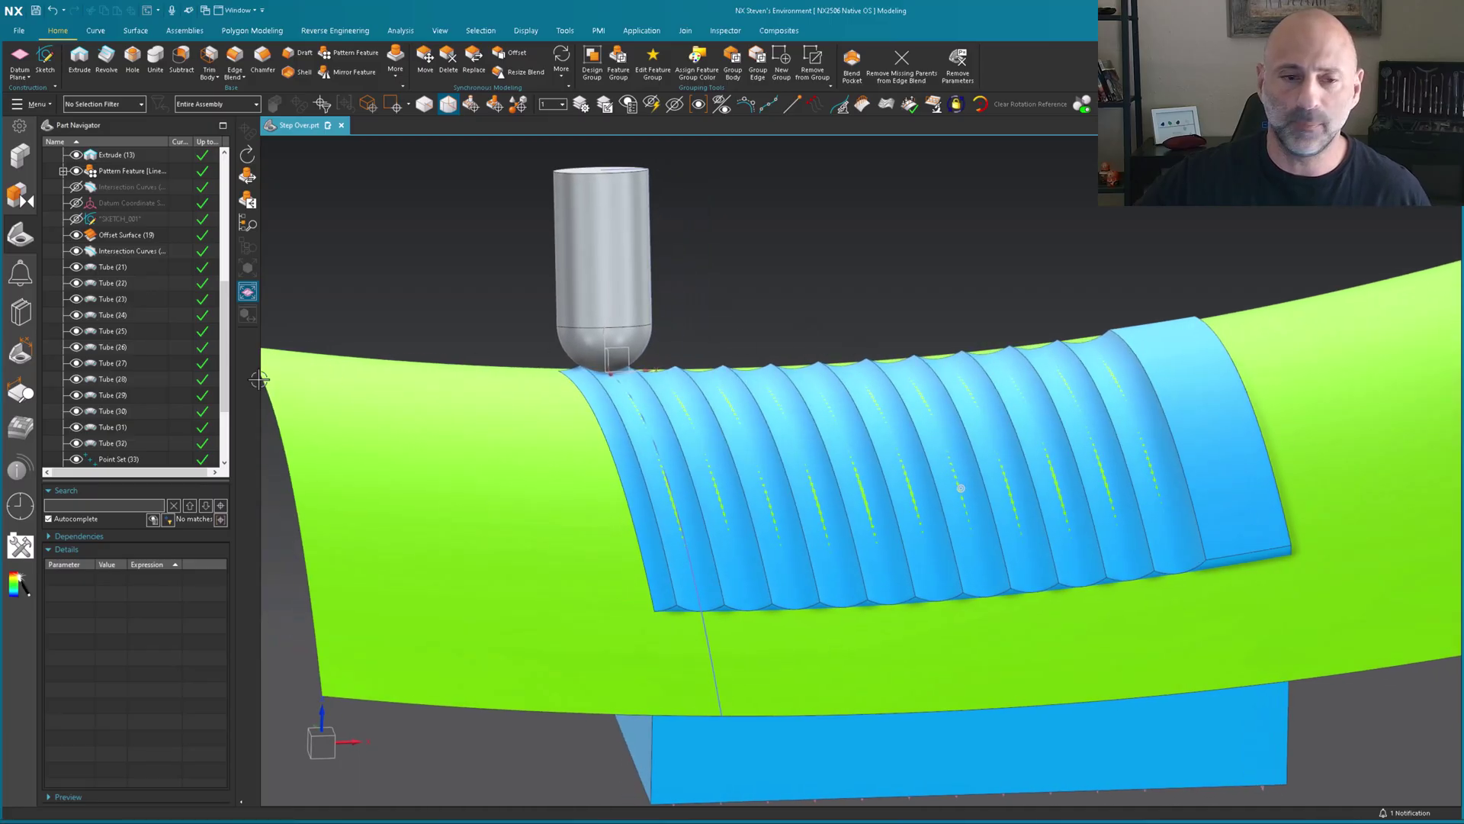
scroll(184, 363, down, 1)
scroll(184, 363, down, 1)
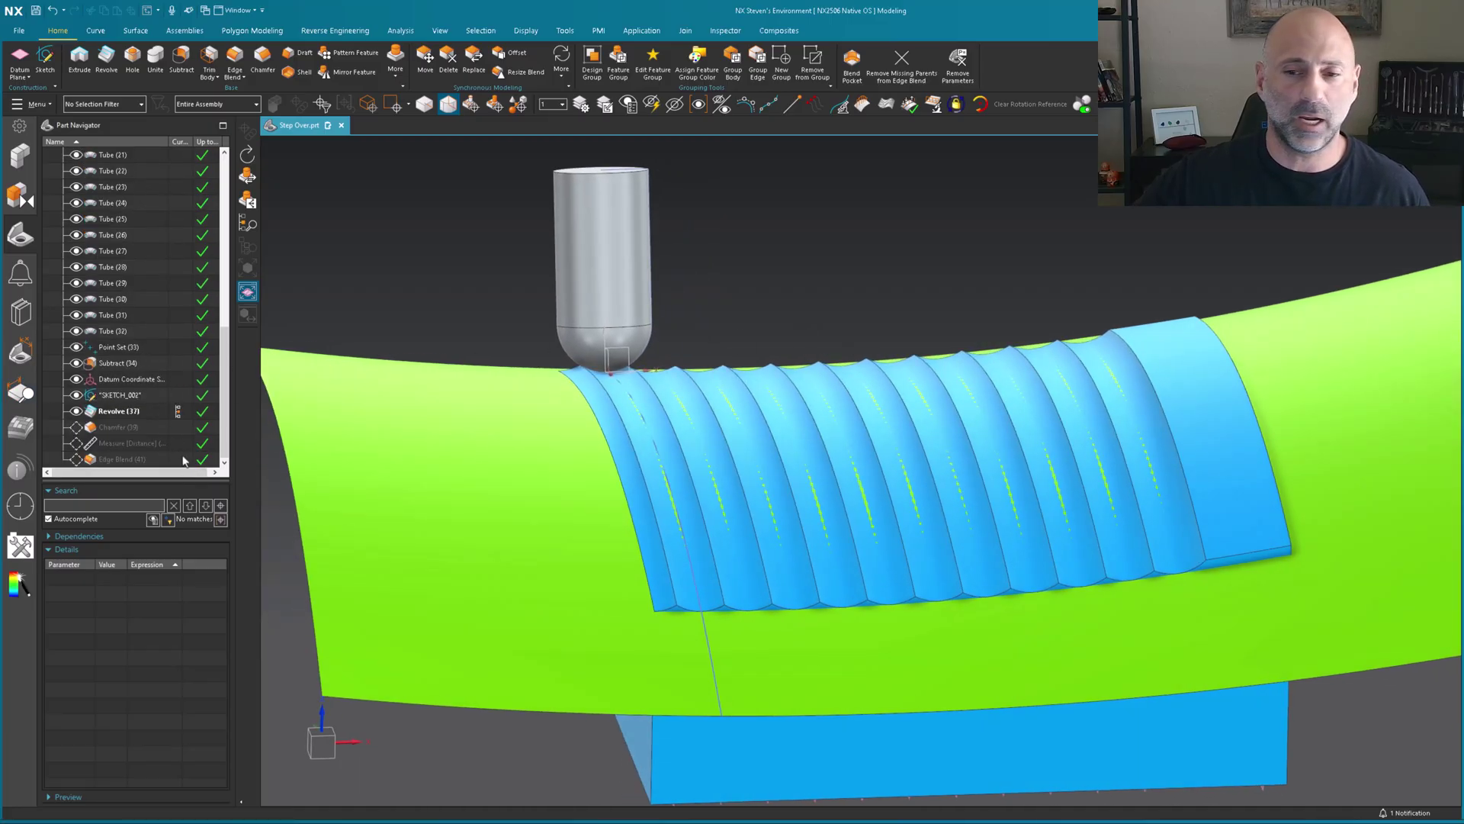
middle_drag(801, 538, 822, 366)
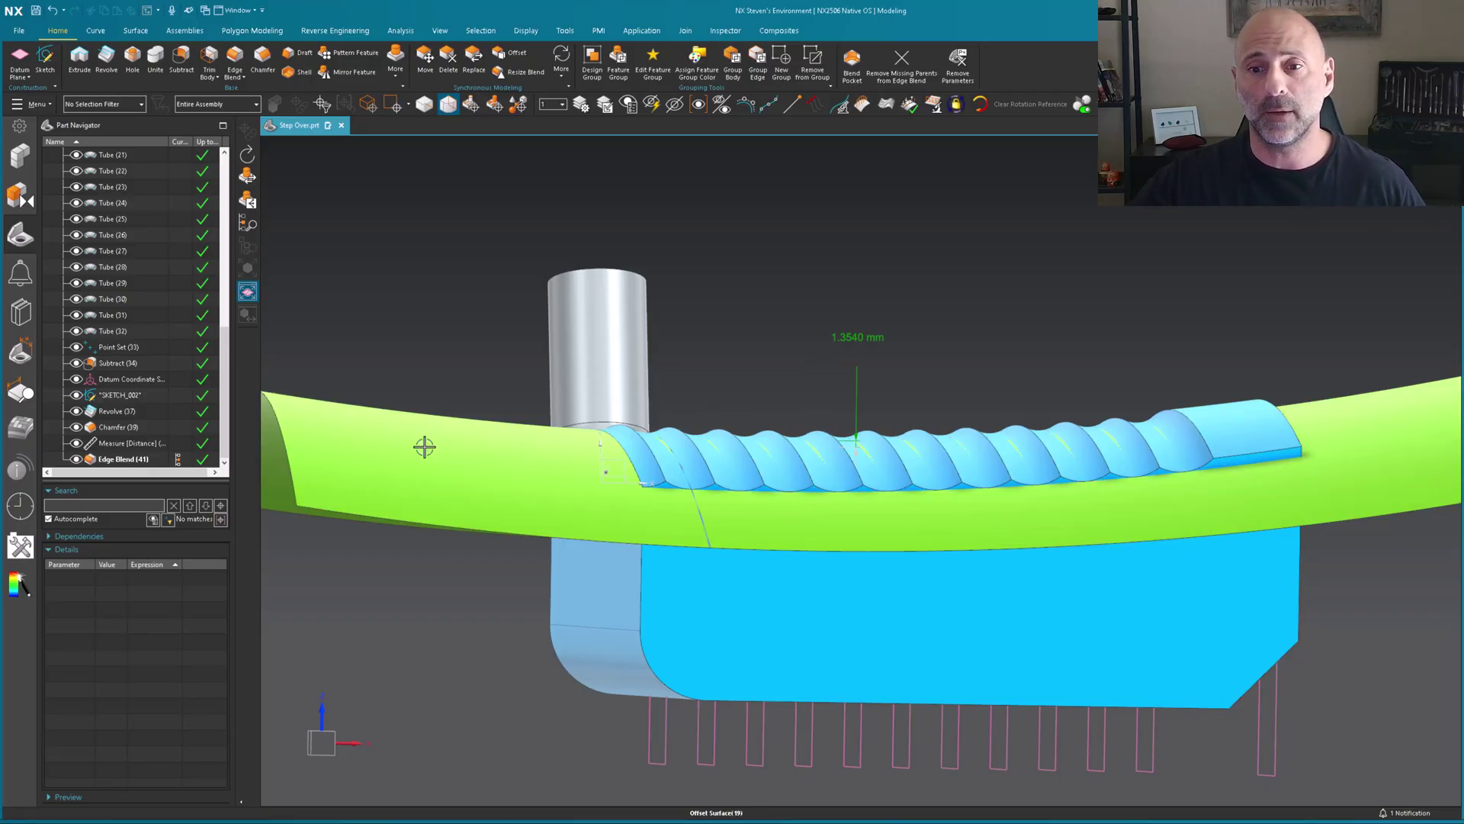
scroll(824, 268, down, 3)
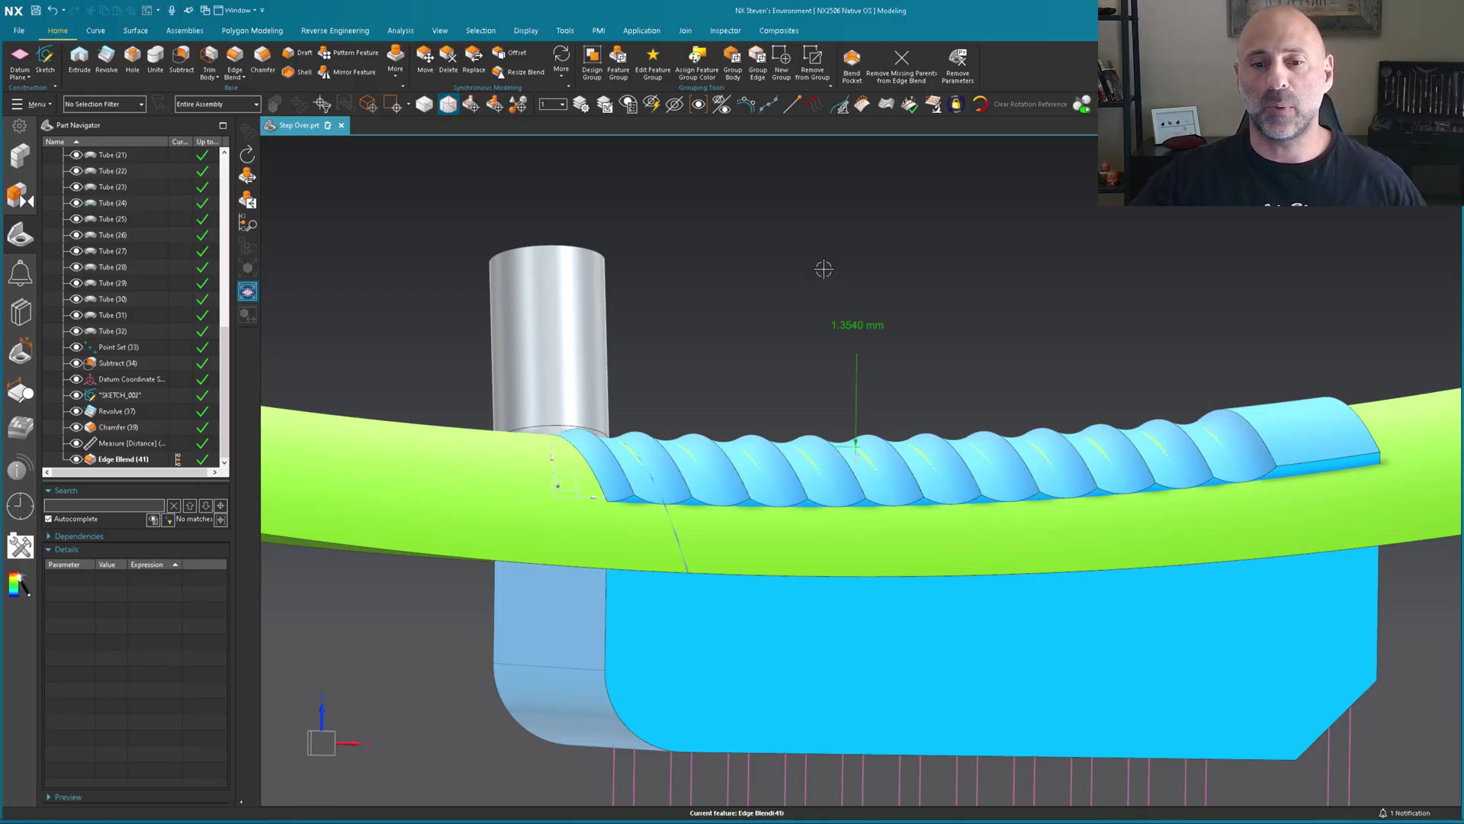
key(ctrl+alt+t)
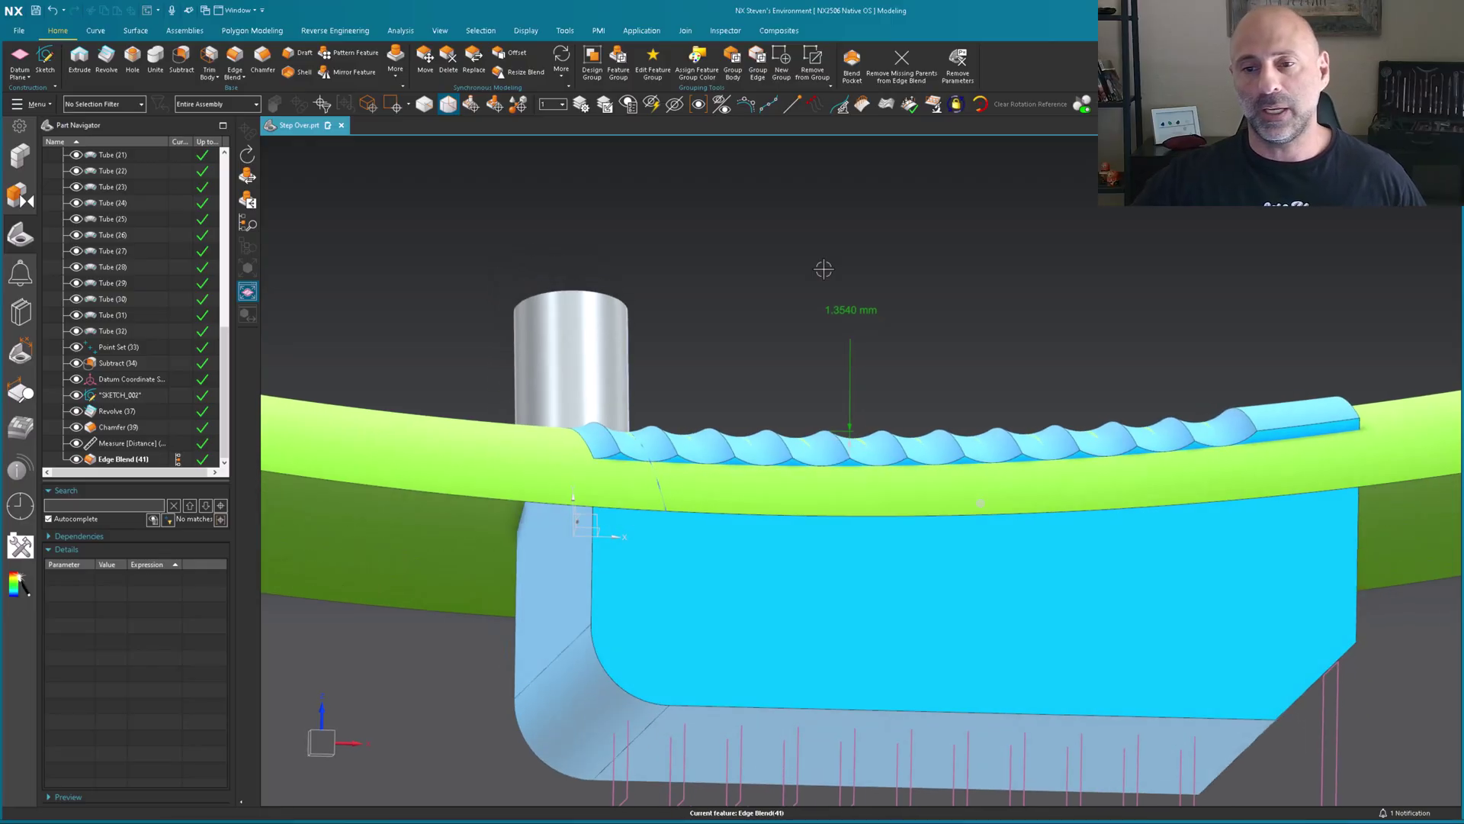
key(ctrl+alt+f)
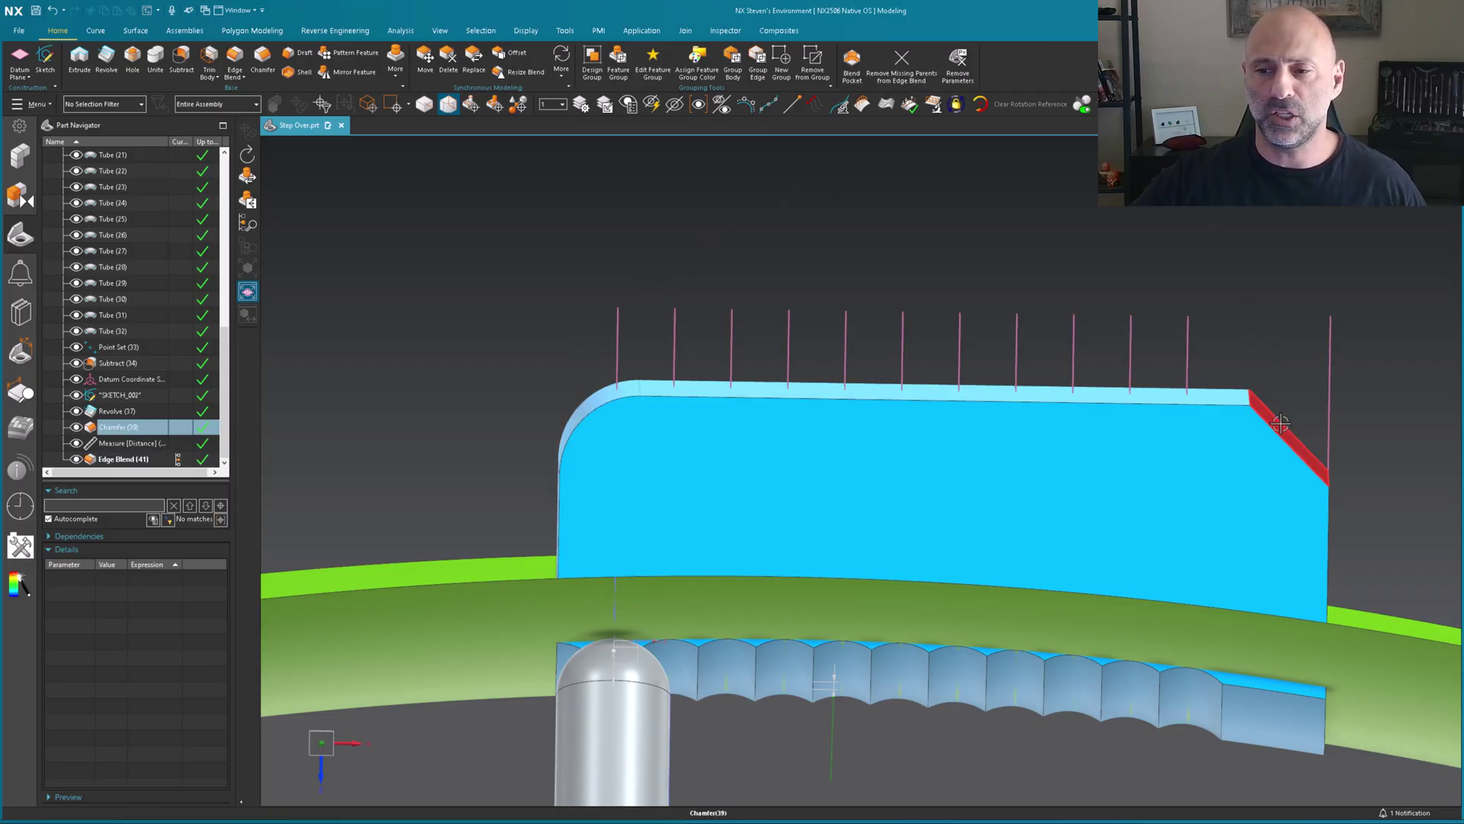
key(ctrl+alt+f)
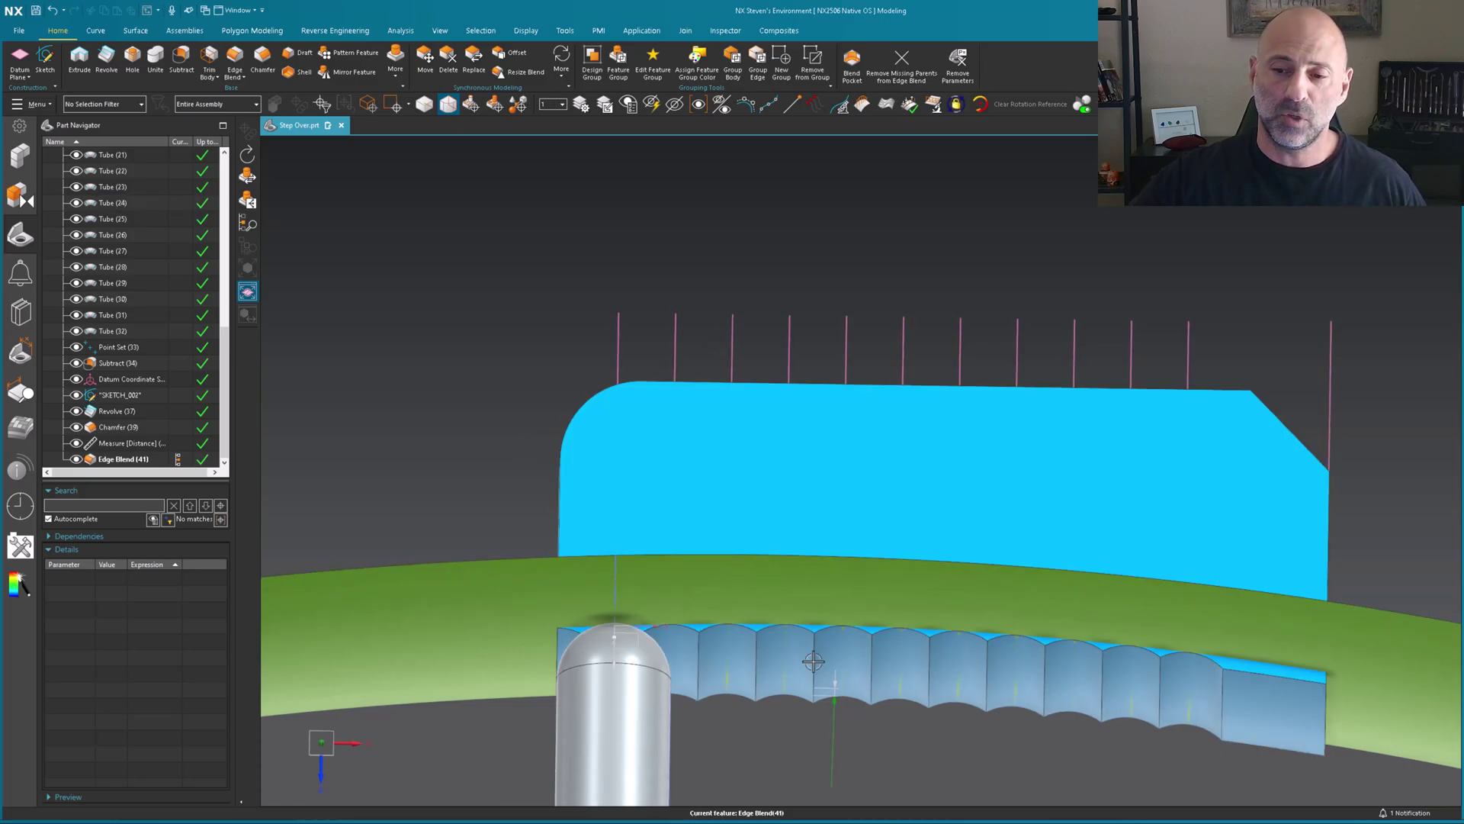
middle_drag(641, 533, 562, 587)
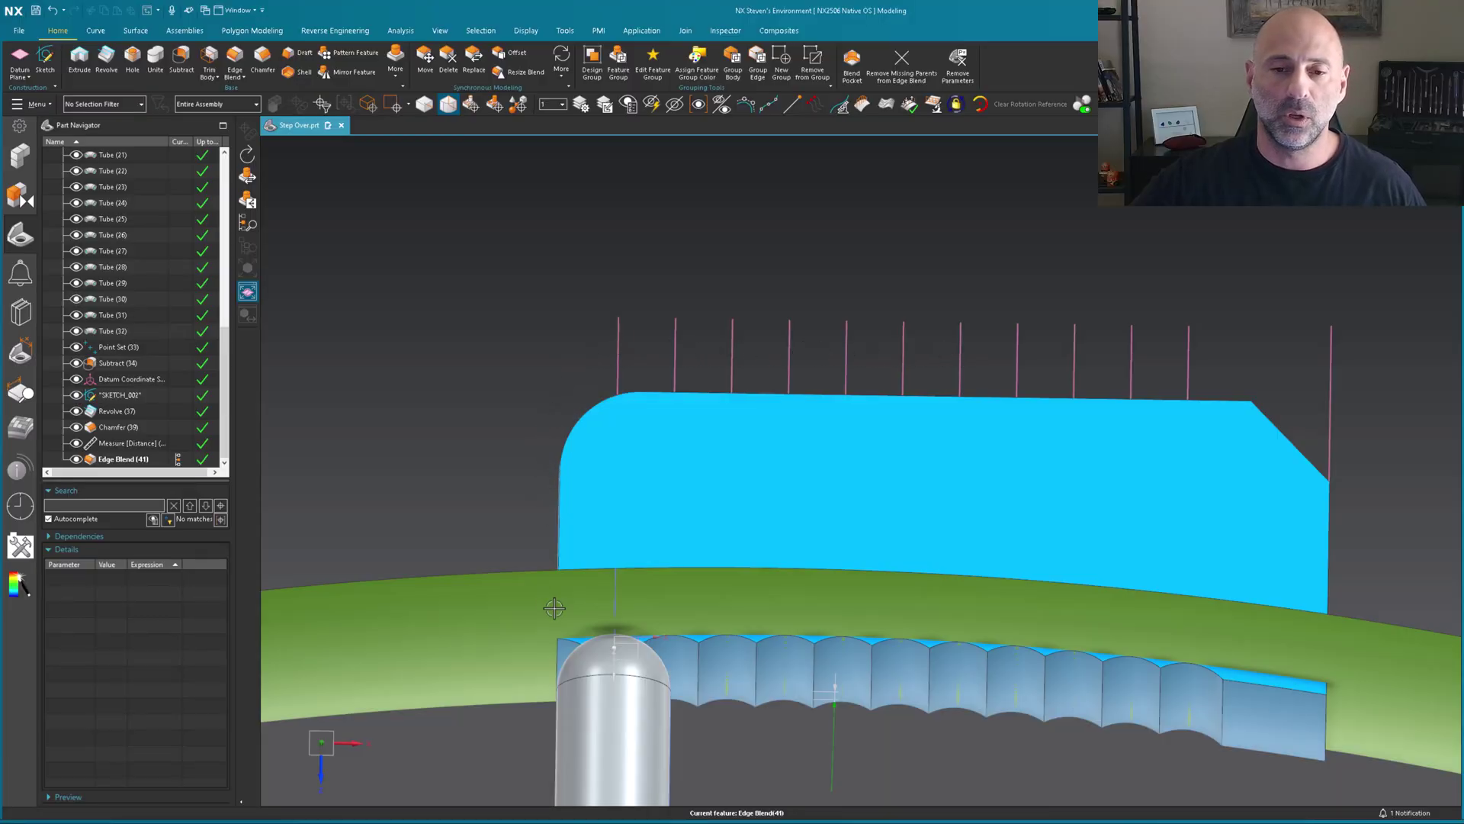
middle_drag(554, 607, 587, 415)
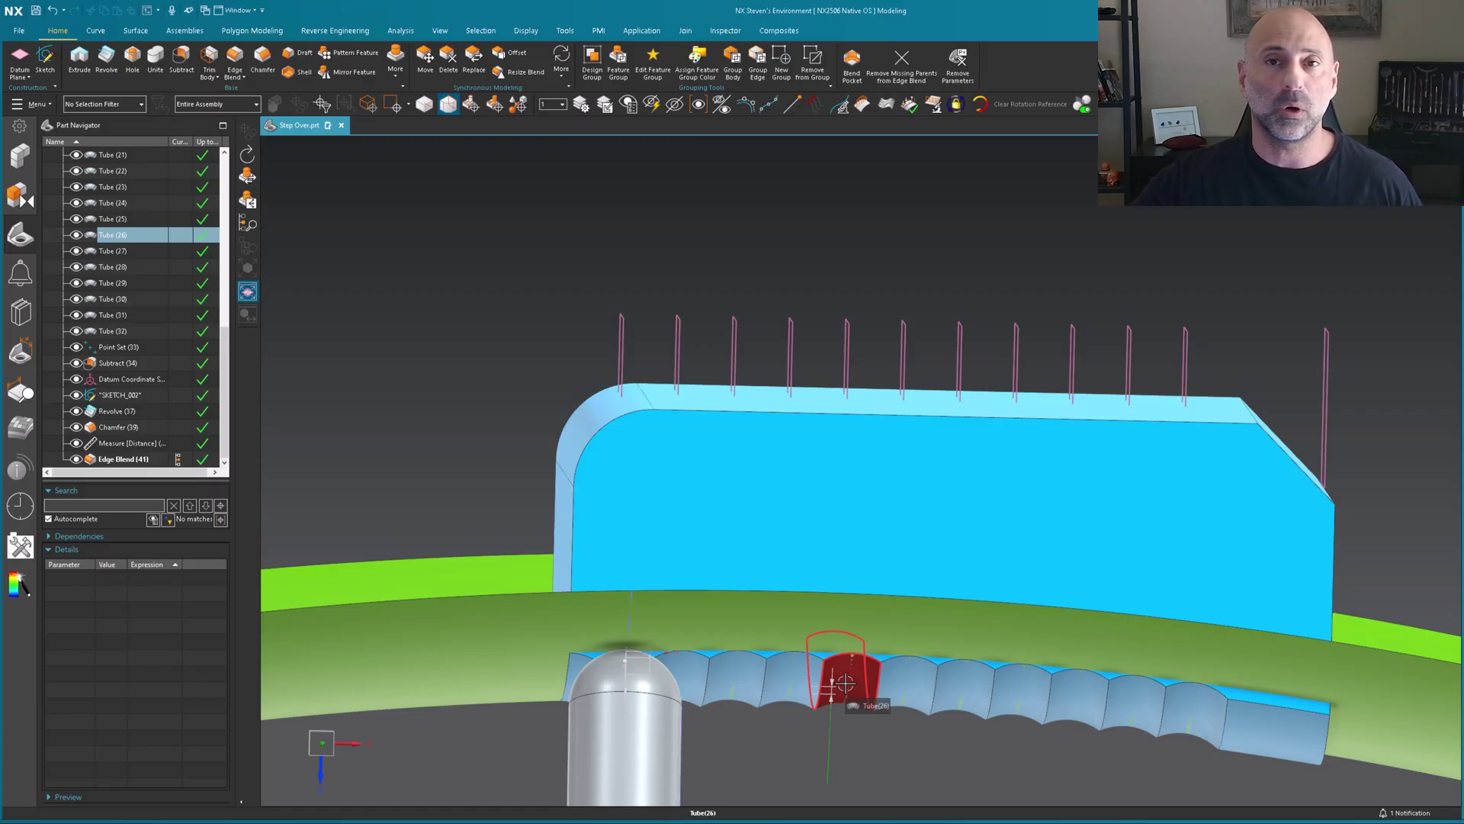
middle_drag(1315, 484, 1188, 423)
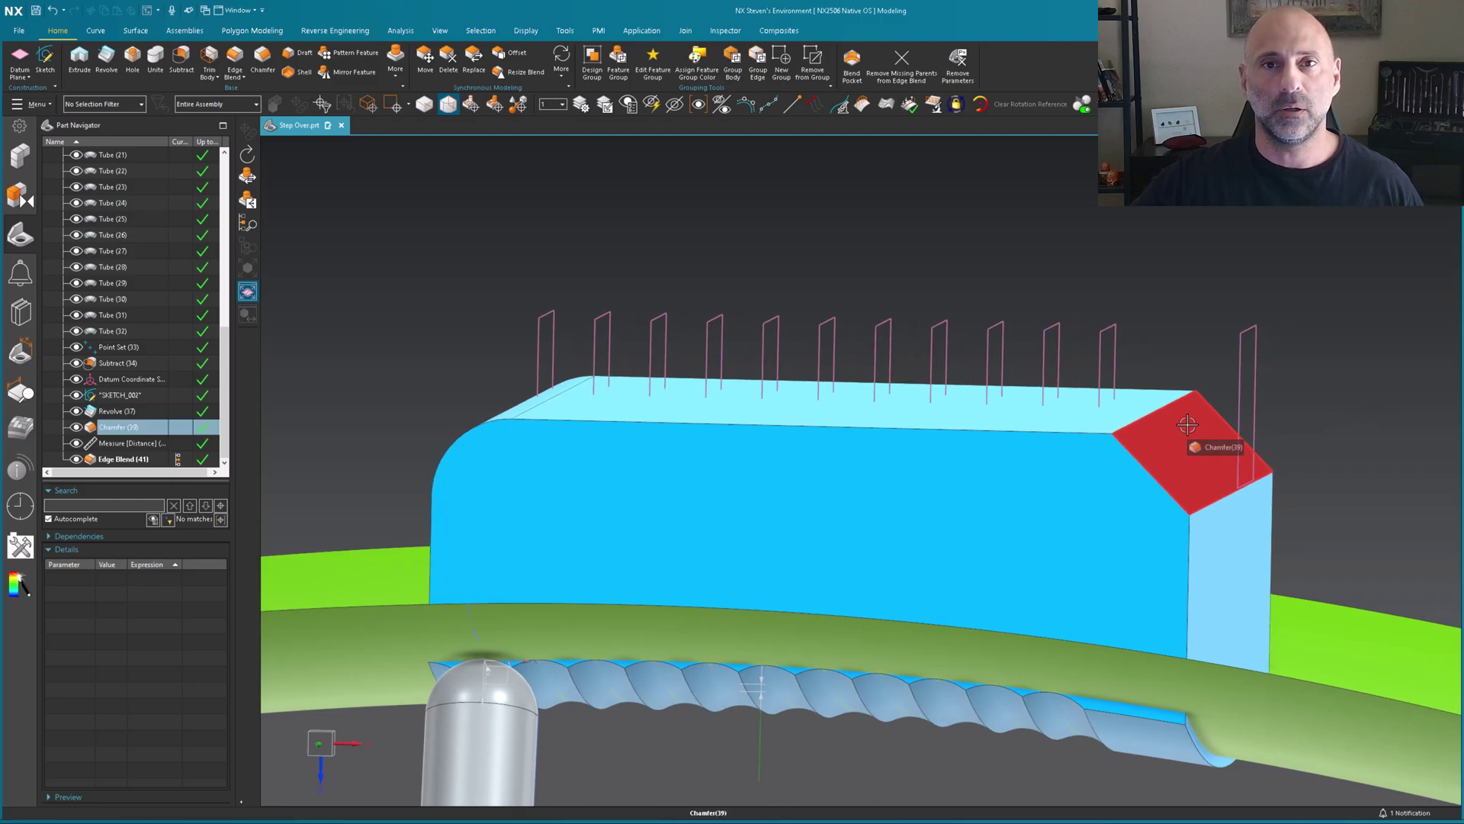
mouse_move(1223, 321)
middle_down()
mouse_move(1159, 334)
mouse_move(1017, 170)
mouse_move(1034, 324)
middle_up()
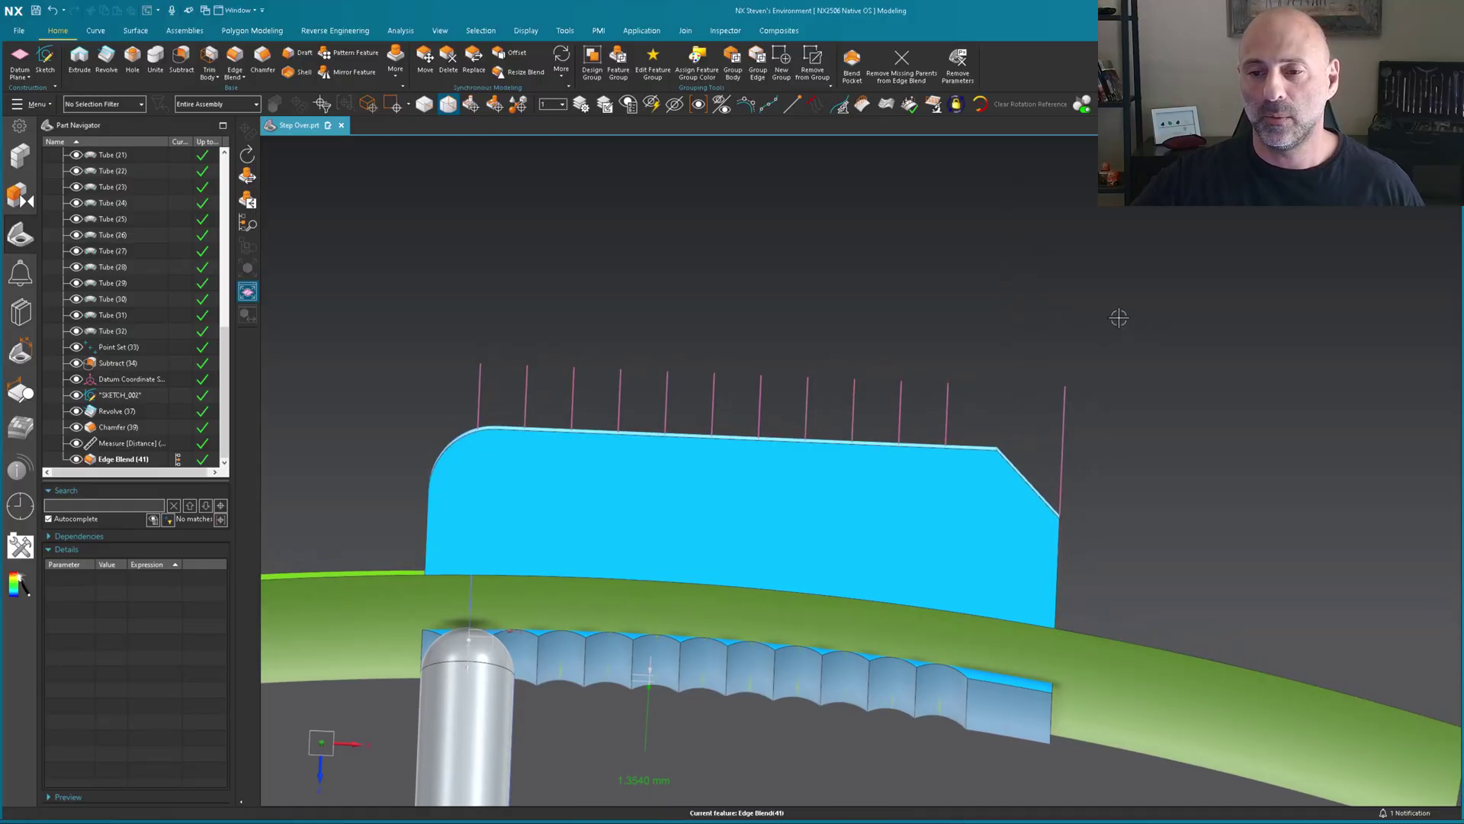
middle_drag(1234, 435, 1280, 420)
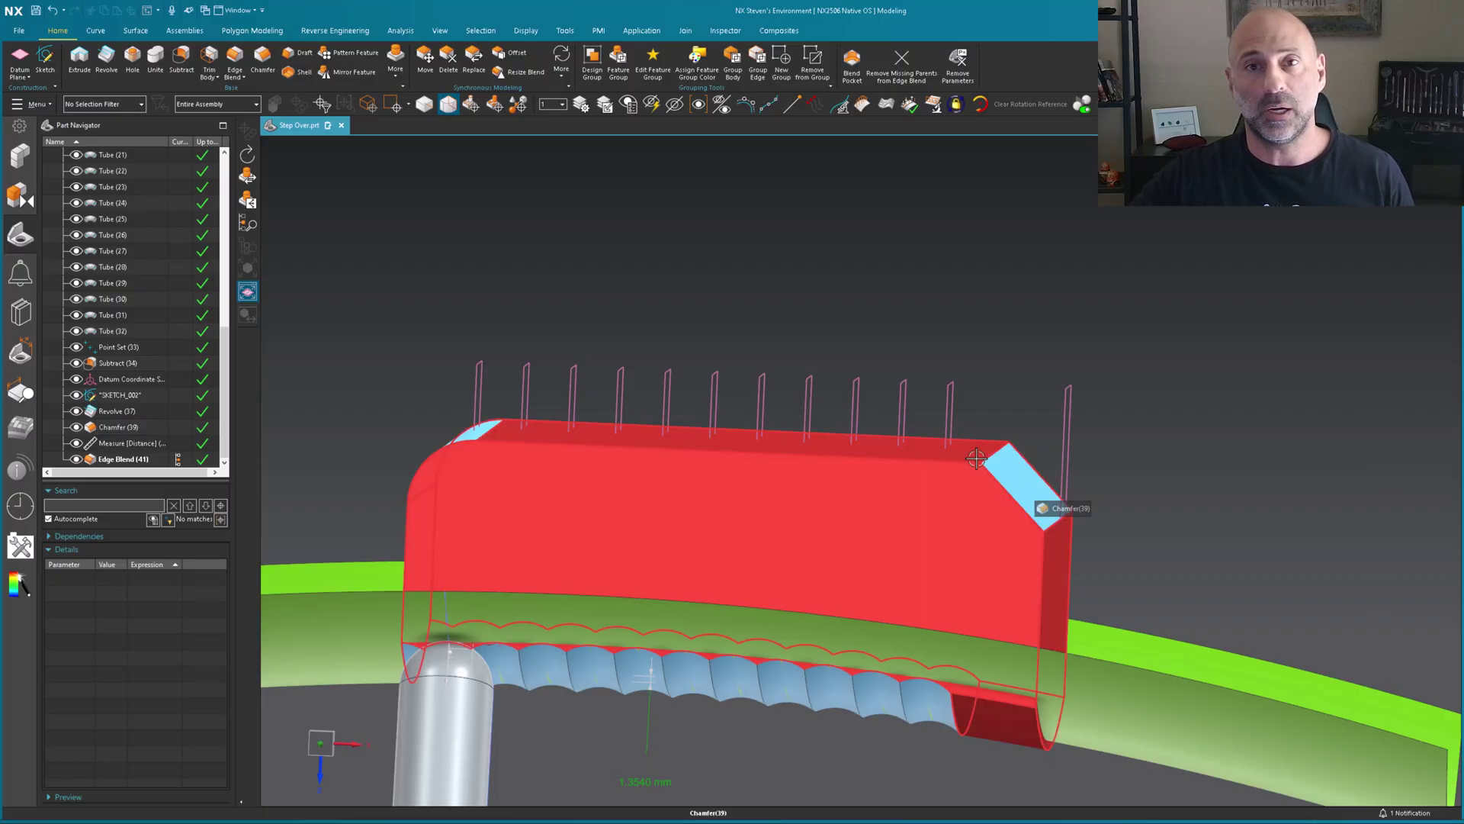
mouse_move(1047, 504)
middle_down()
mouse_move(892, 381)
mouse_move(564, 344)
middle_up()
scroll(565, 344, up, 5)
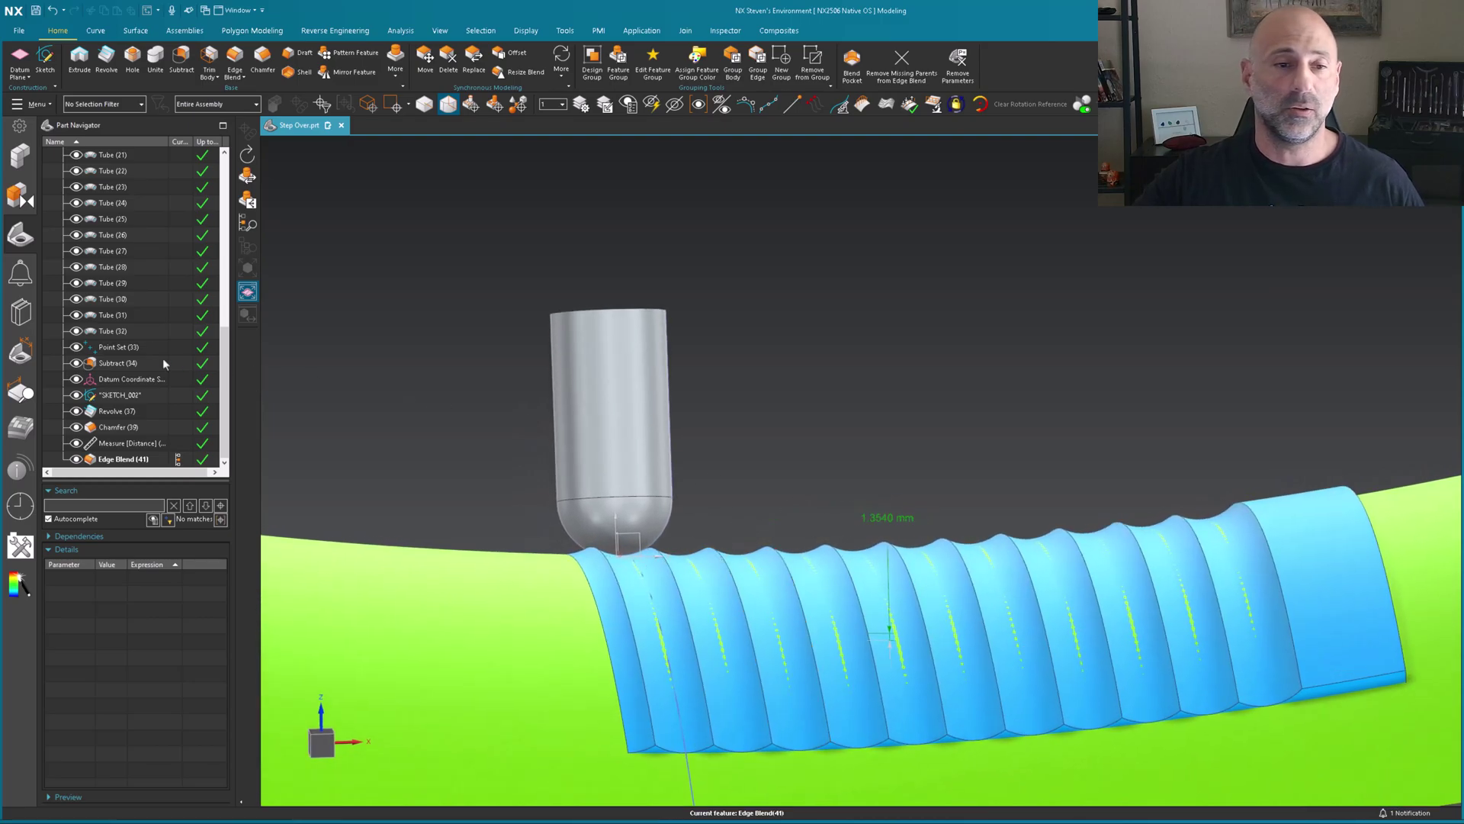
scroll(146, 349, up, 3)
Set the linear pattern's second direction spacing to 5 mm, giving a 0.3177 mm cusp
click(129, 204)
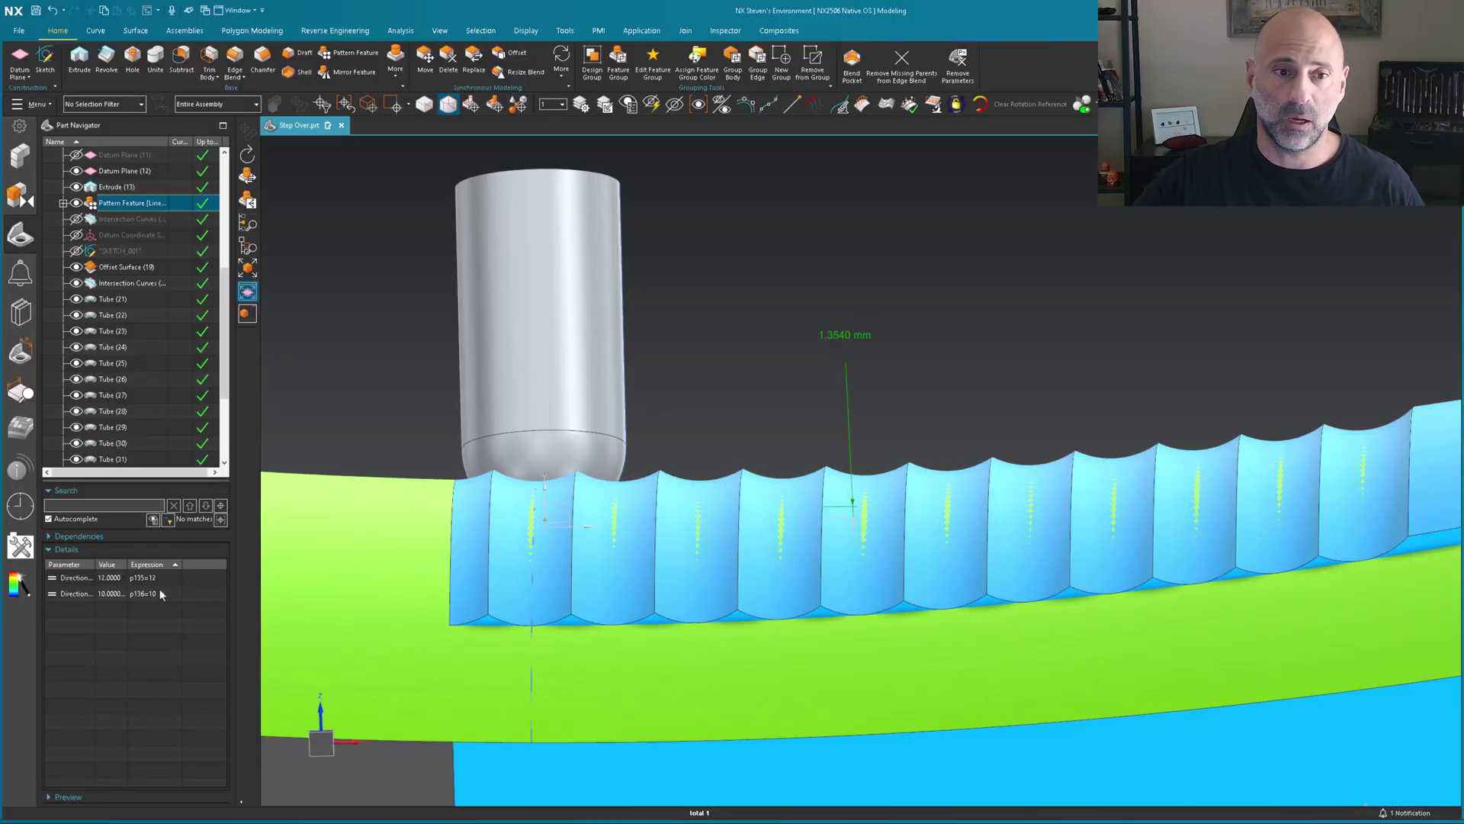
click(161, 593)
double_click(147, 594)
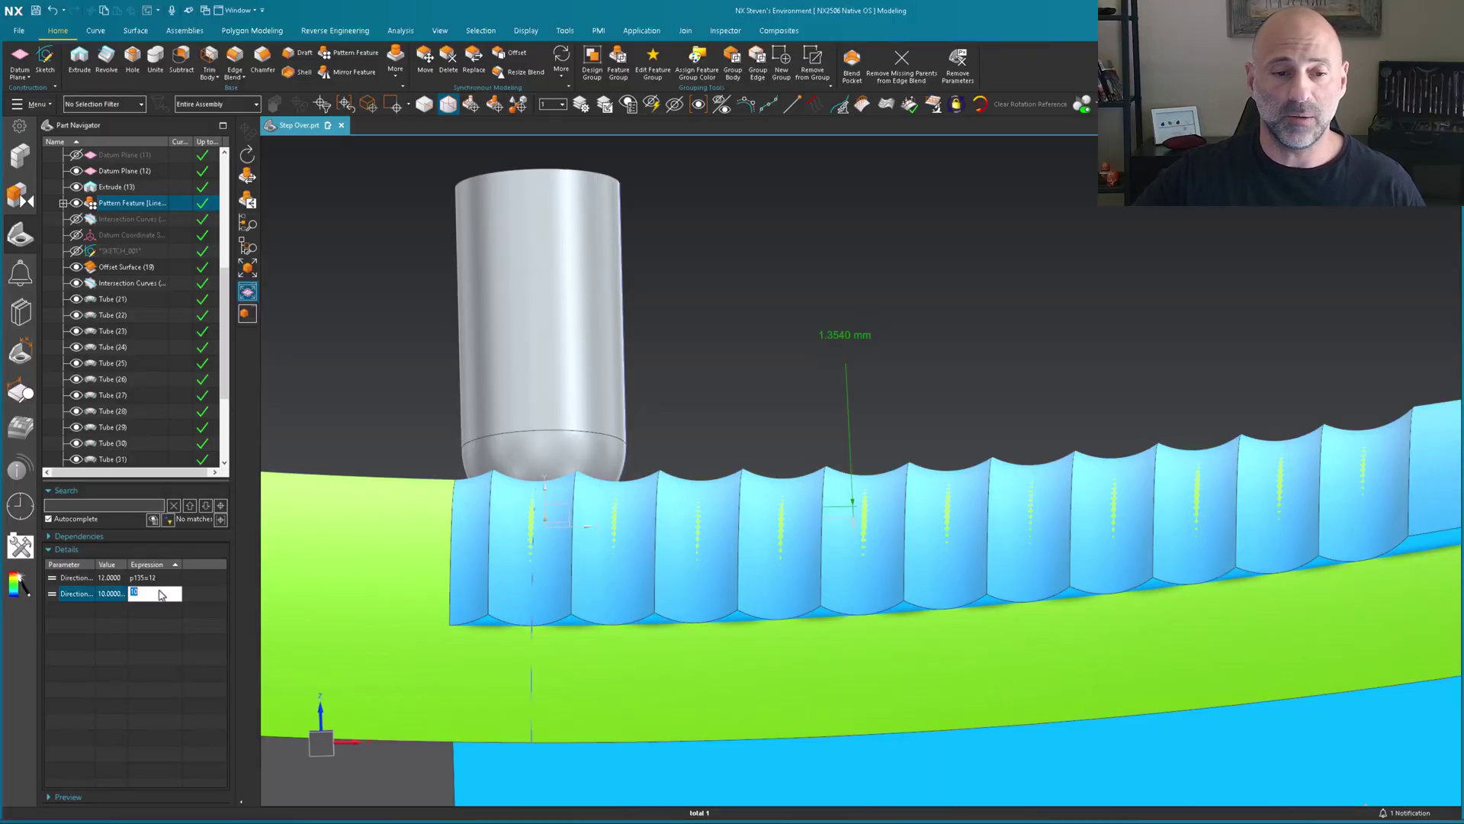
key(Return)
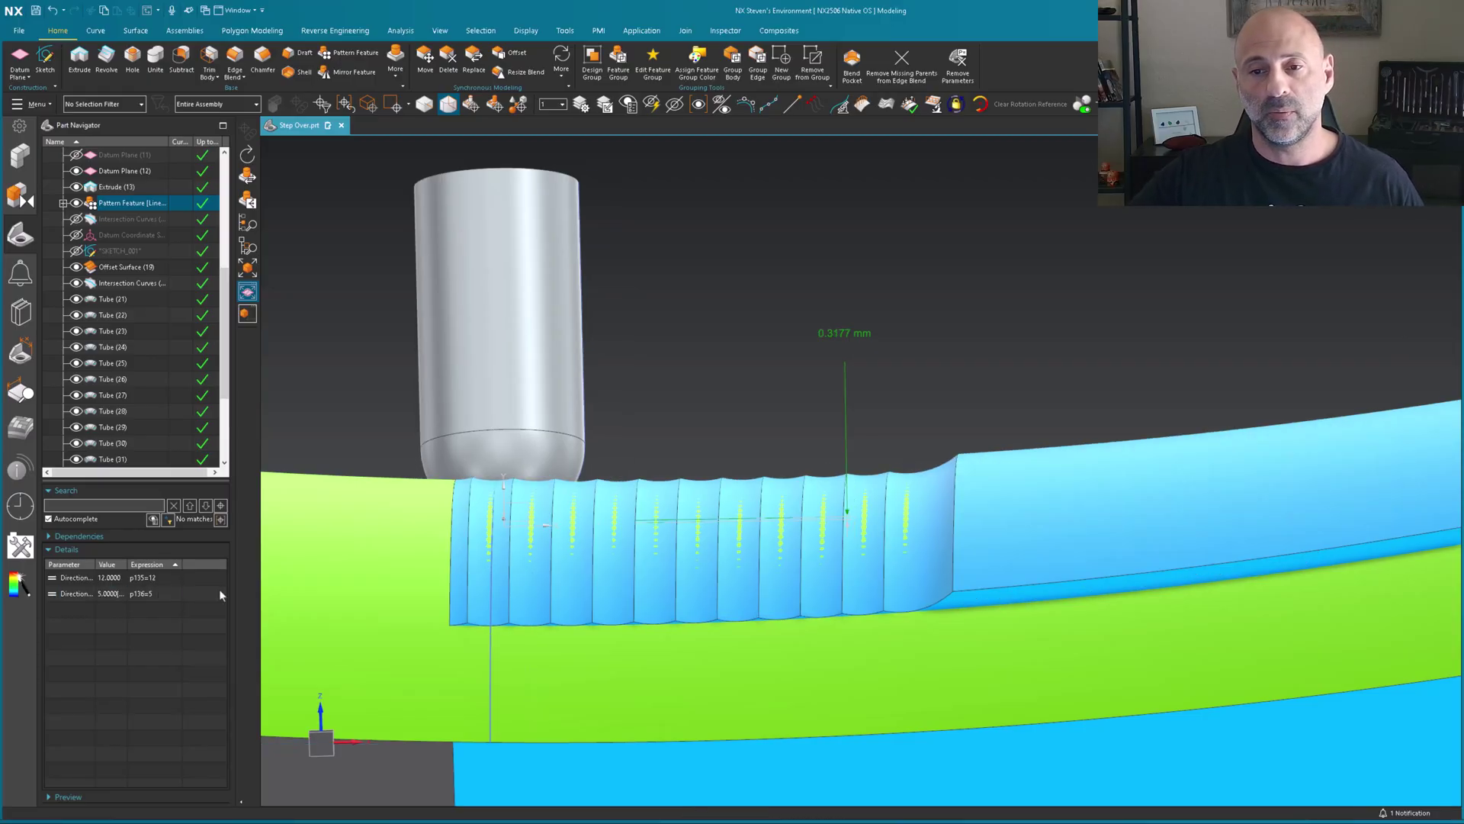
click(900, 270)
key(F8)
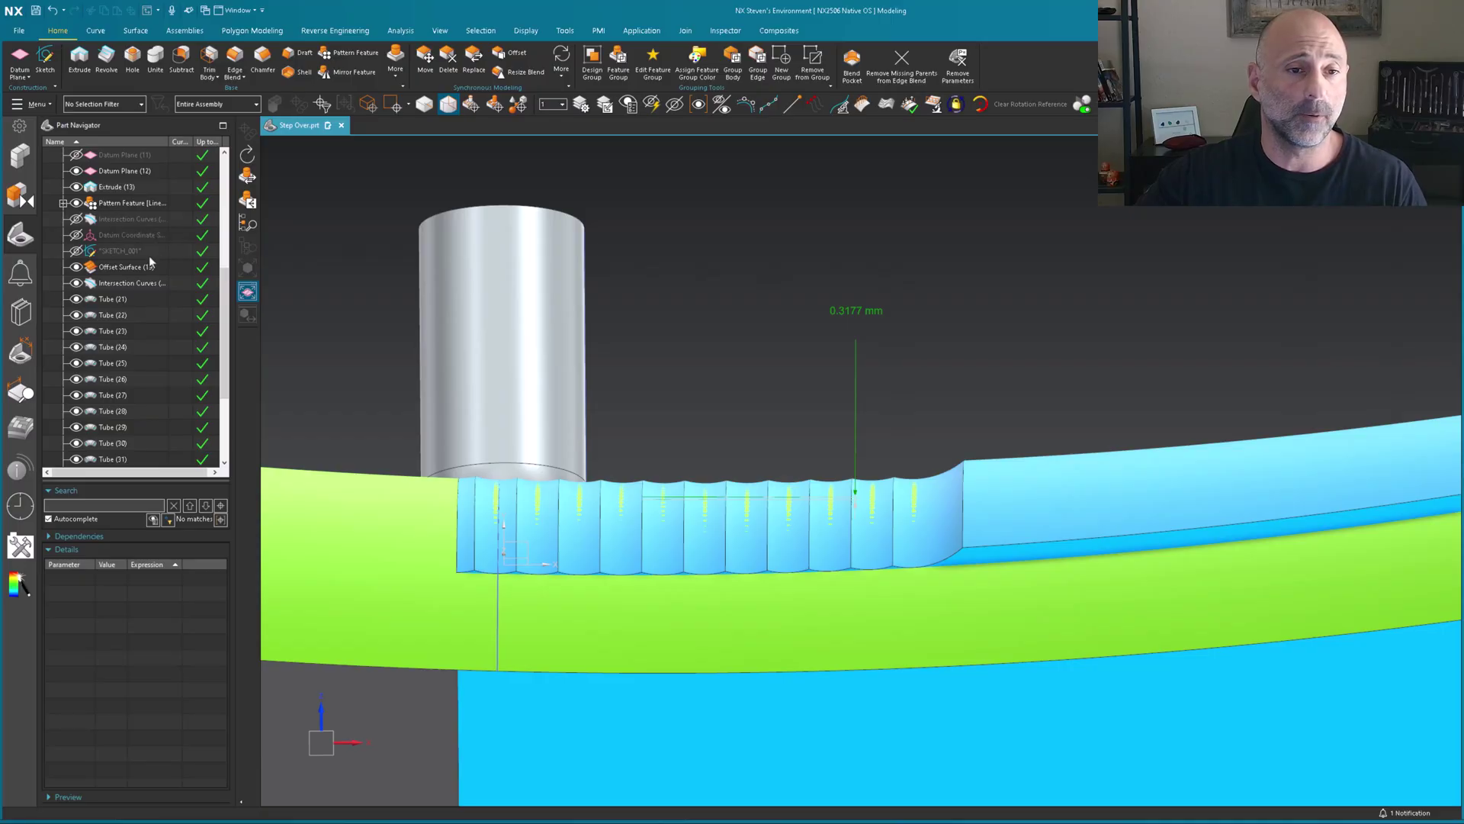
Change the second direction spacing to 2 mm for a 0.0484 mm cusp, viewed trimetric
click(133, 206)
double_click(153, 595)
key(Return)
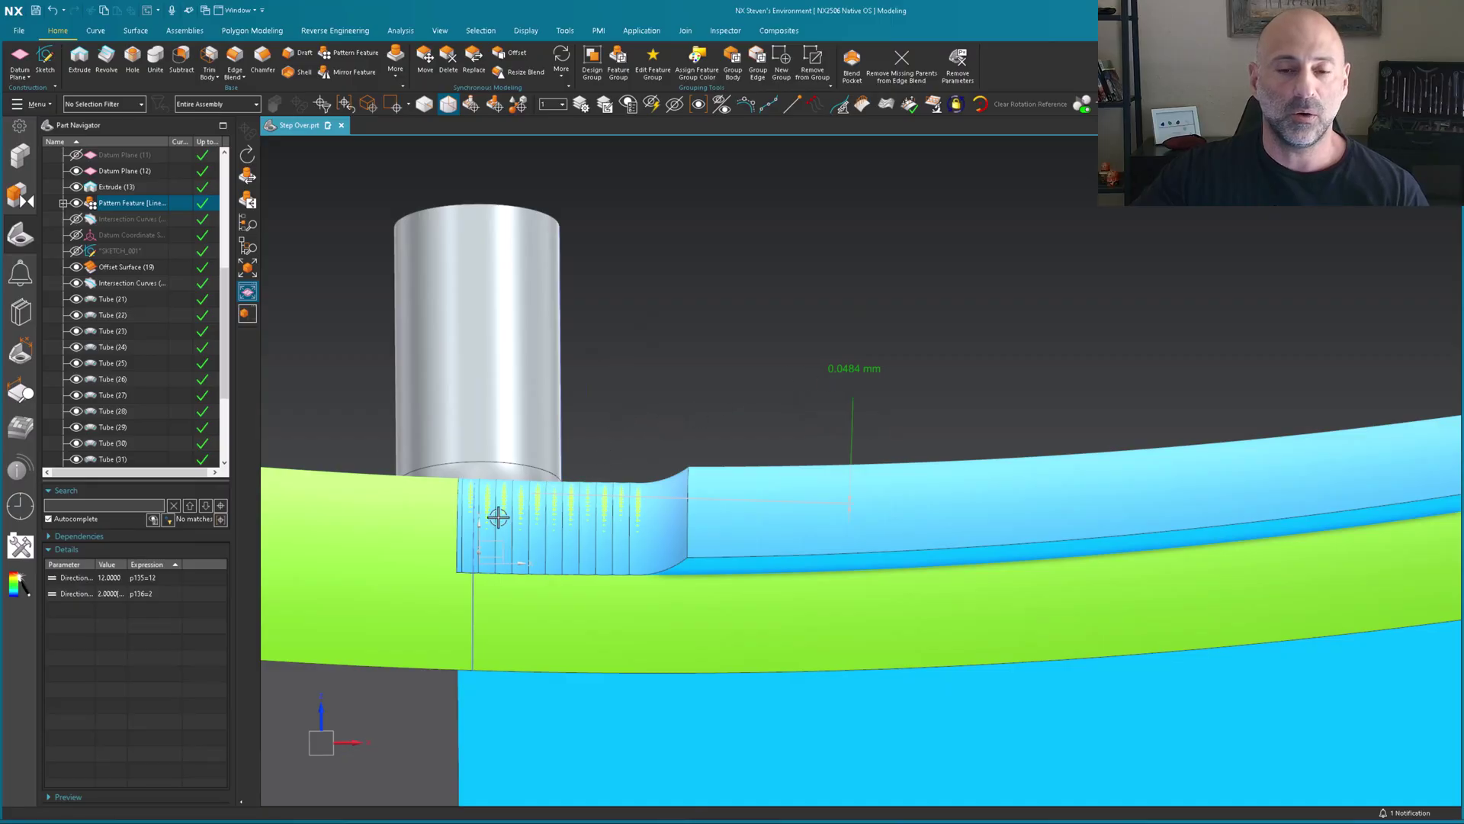
scroll(479, 504, up, 4)
scroll(734, 356, down, 2)
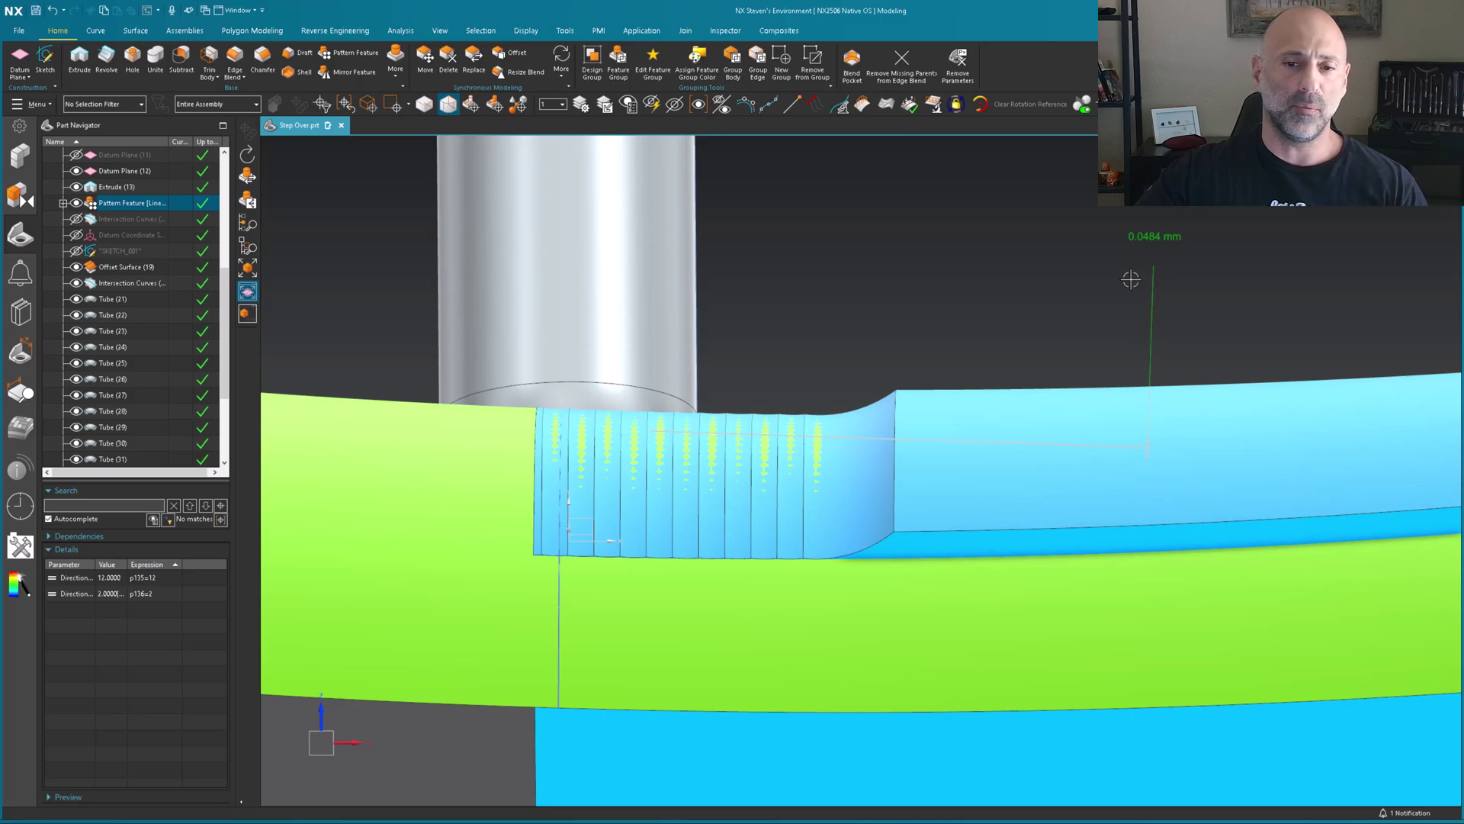
scroll(870, 301, down, 1)
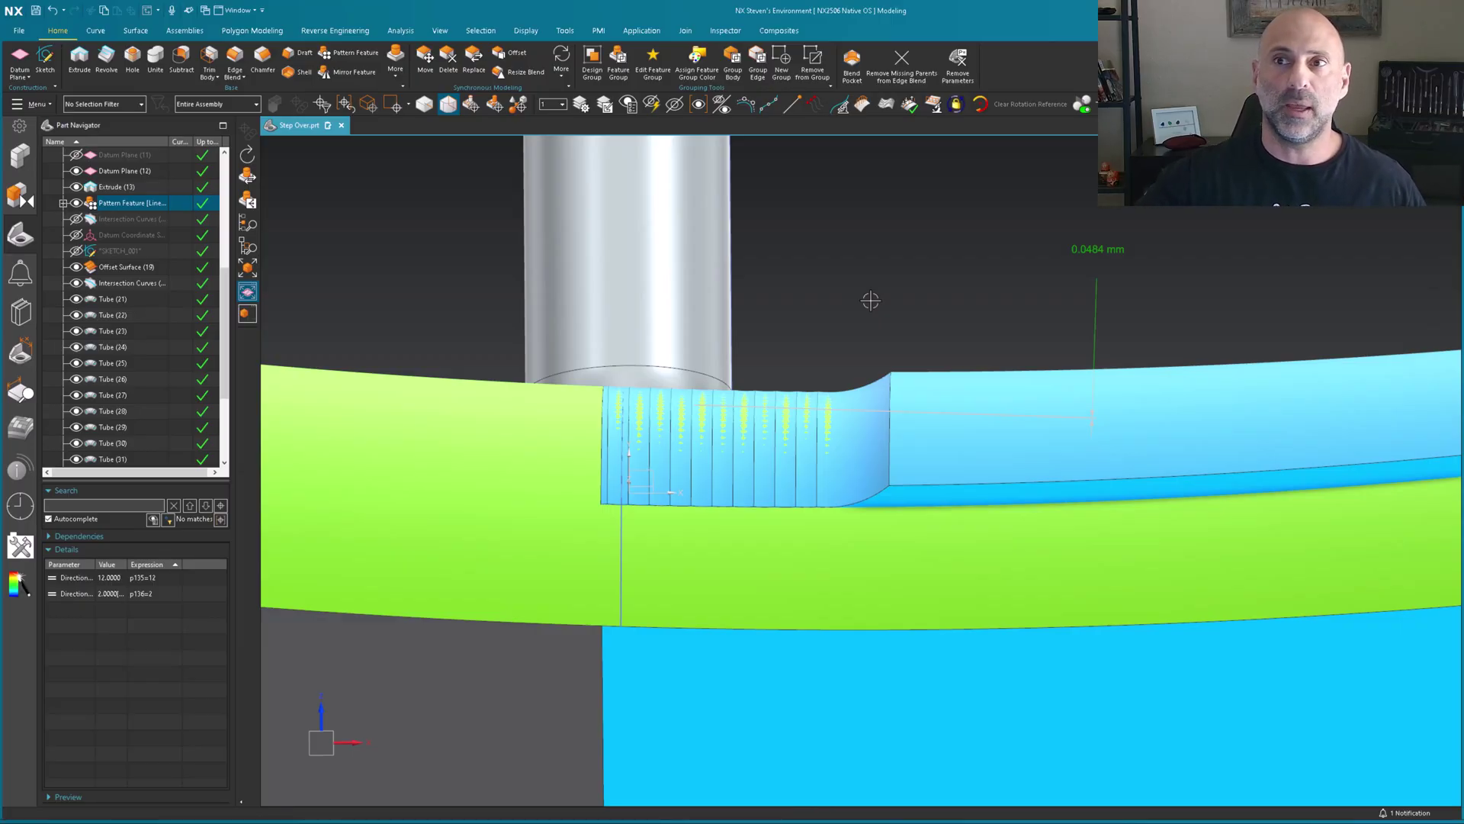
key(Home)
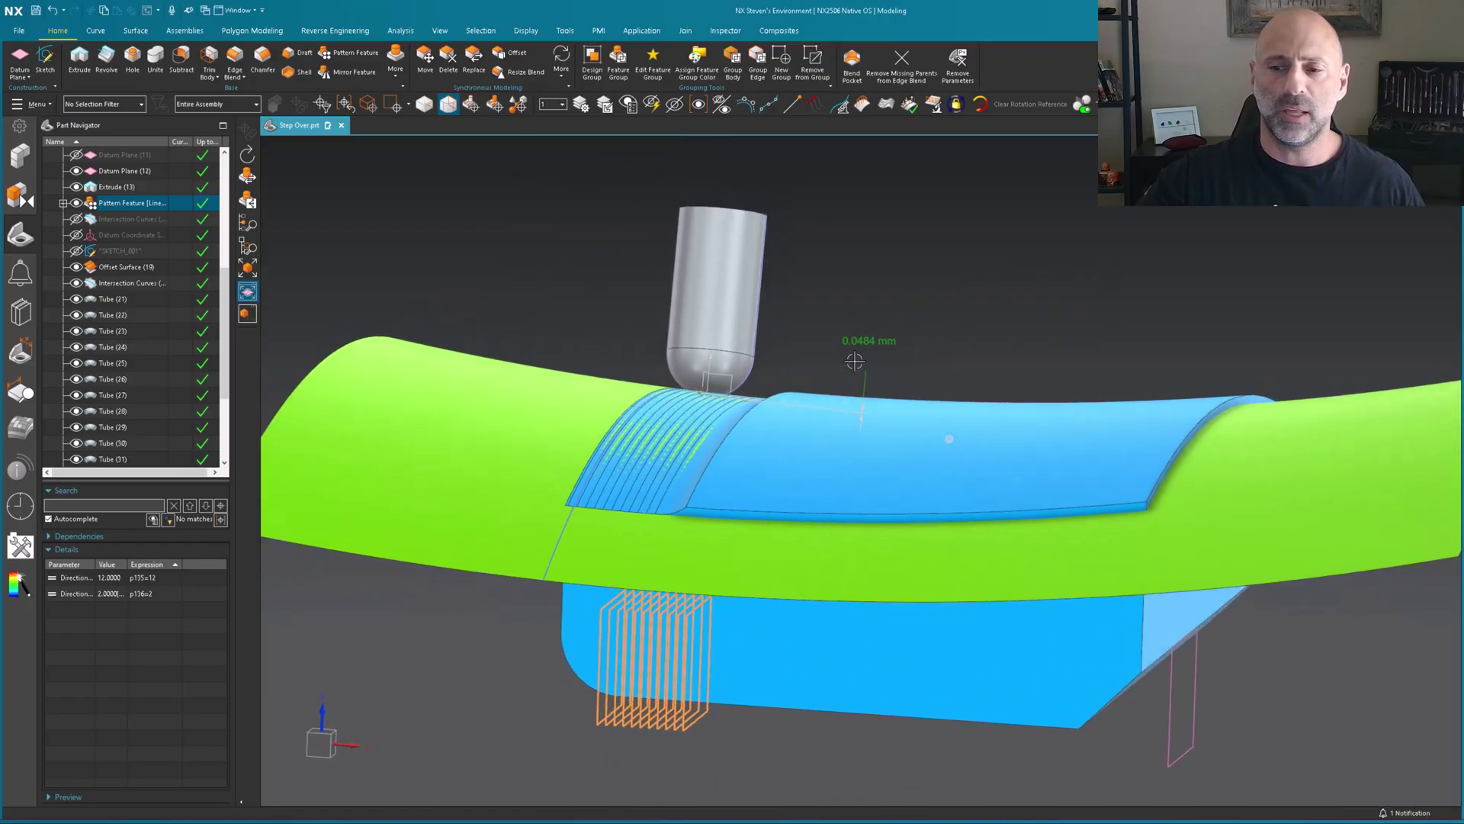
middle_drag(855, 362, 1118, 664)
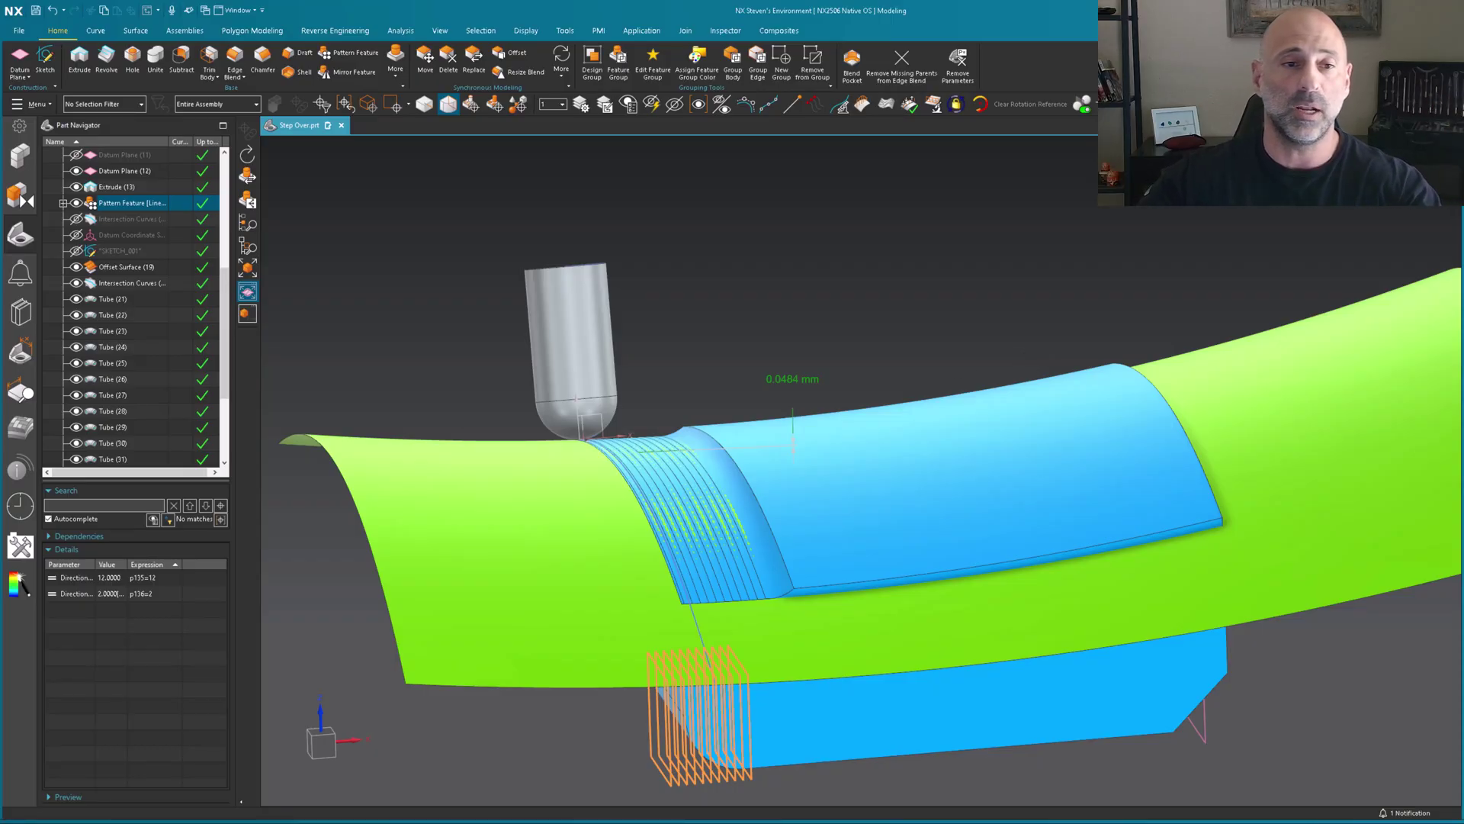
Enter 1 mm as the second direction spacing, yielding a 0.0135 mm cusp height
double_click(169, 594)
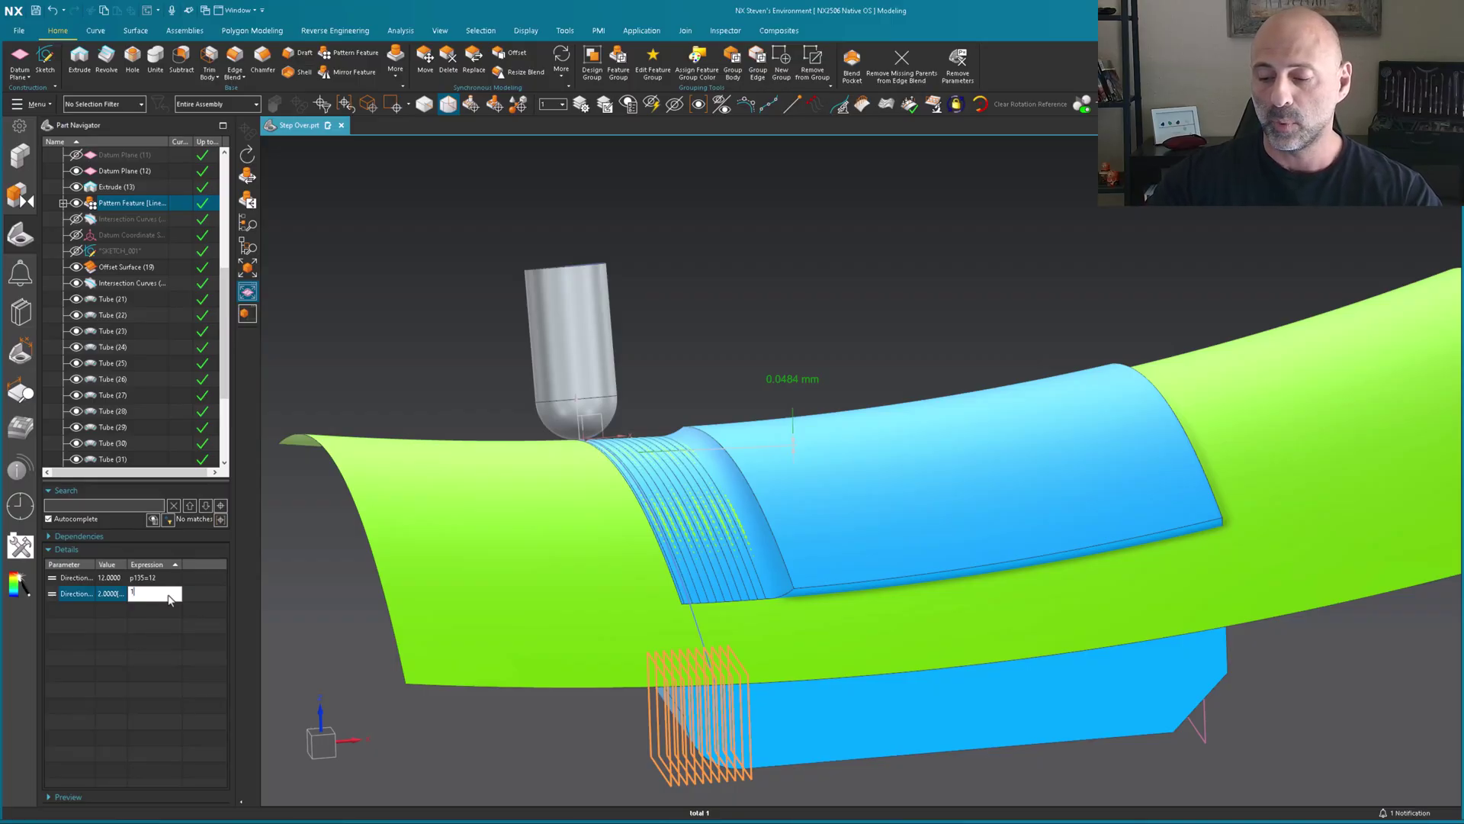
key(Return)
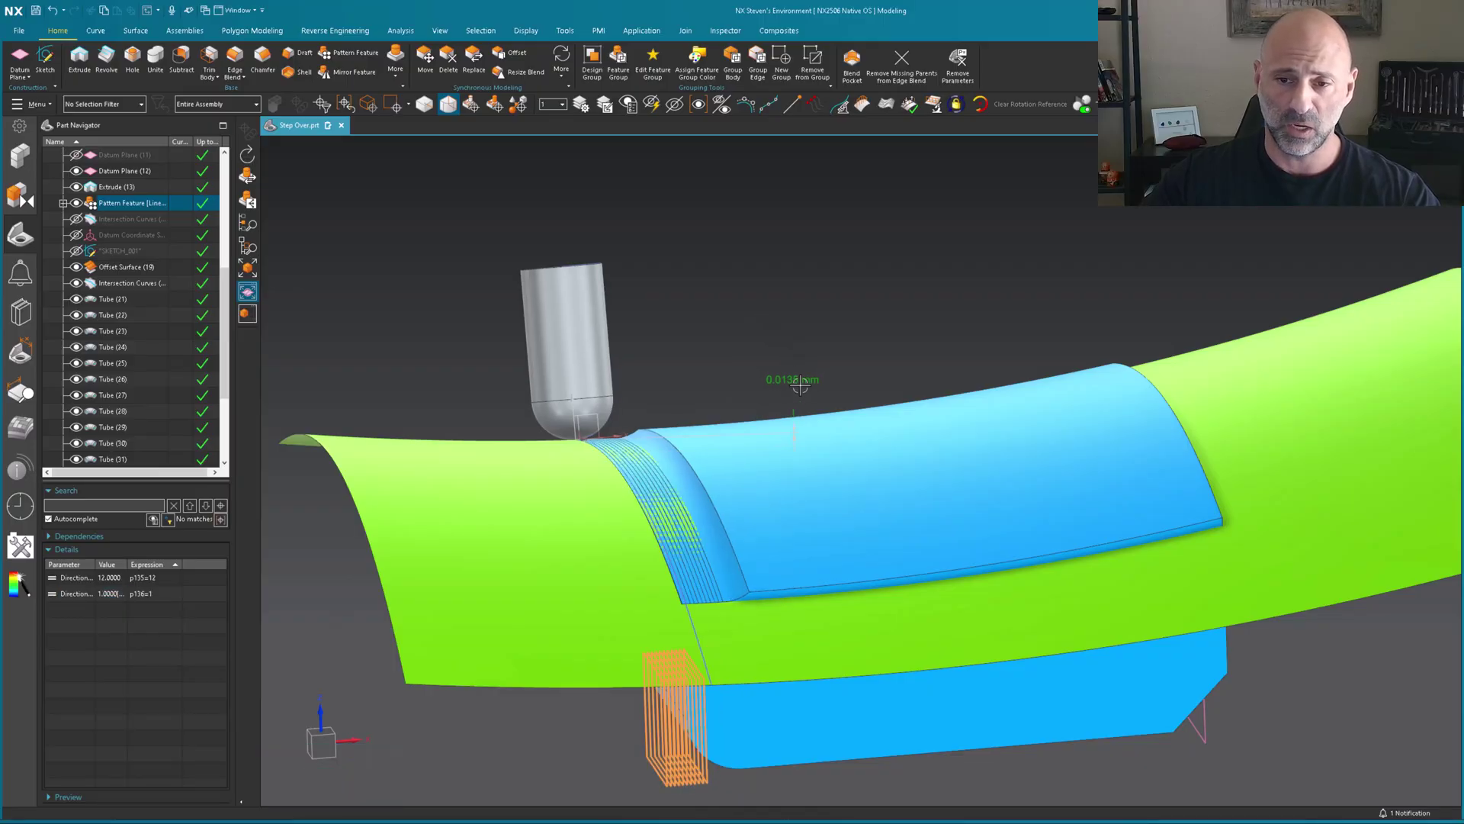
scroll(658, 514, up, 3)
scroll(686, 572, down, 2)
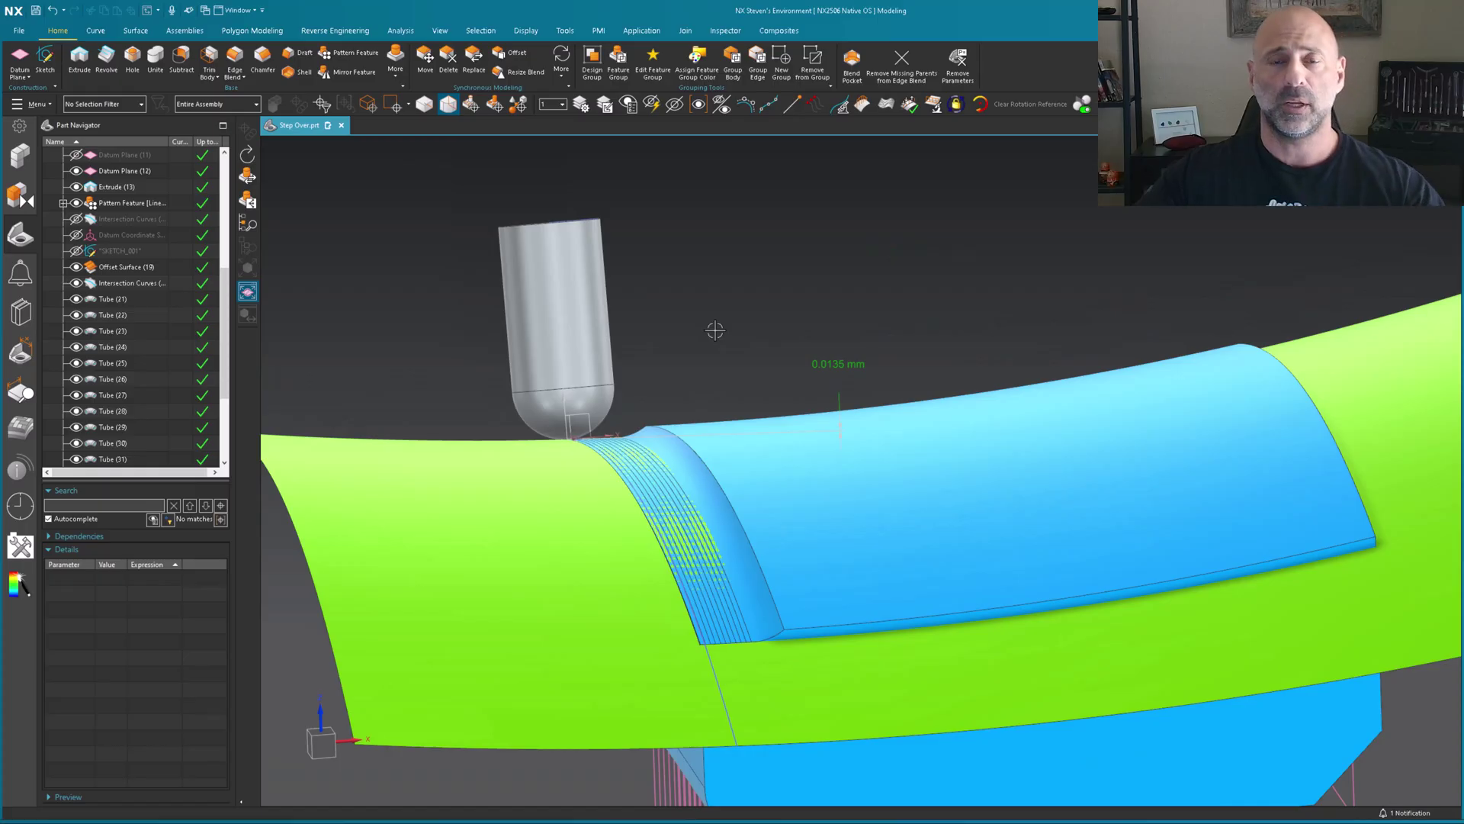